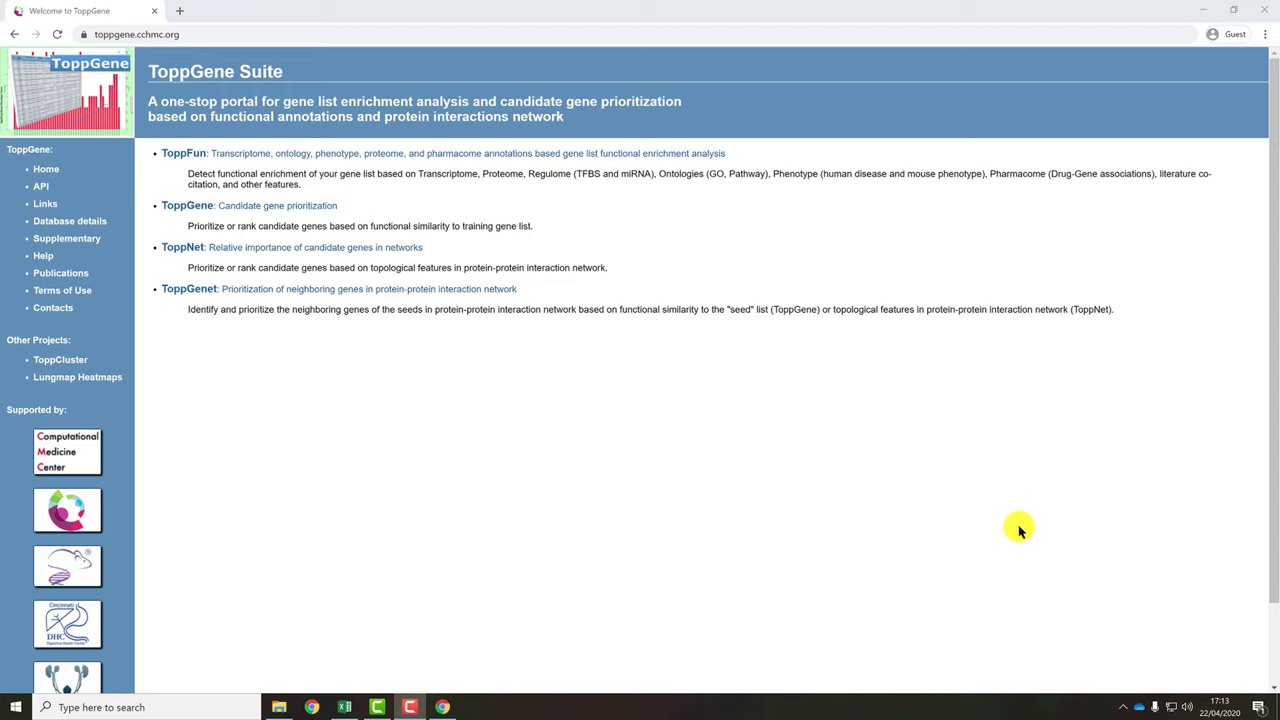
Open the ToppFun gene list enrichment form from the ToppGene Suite home page.
scroll(1010, 530, down, 2)
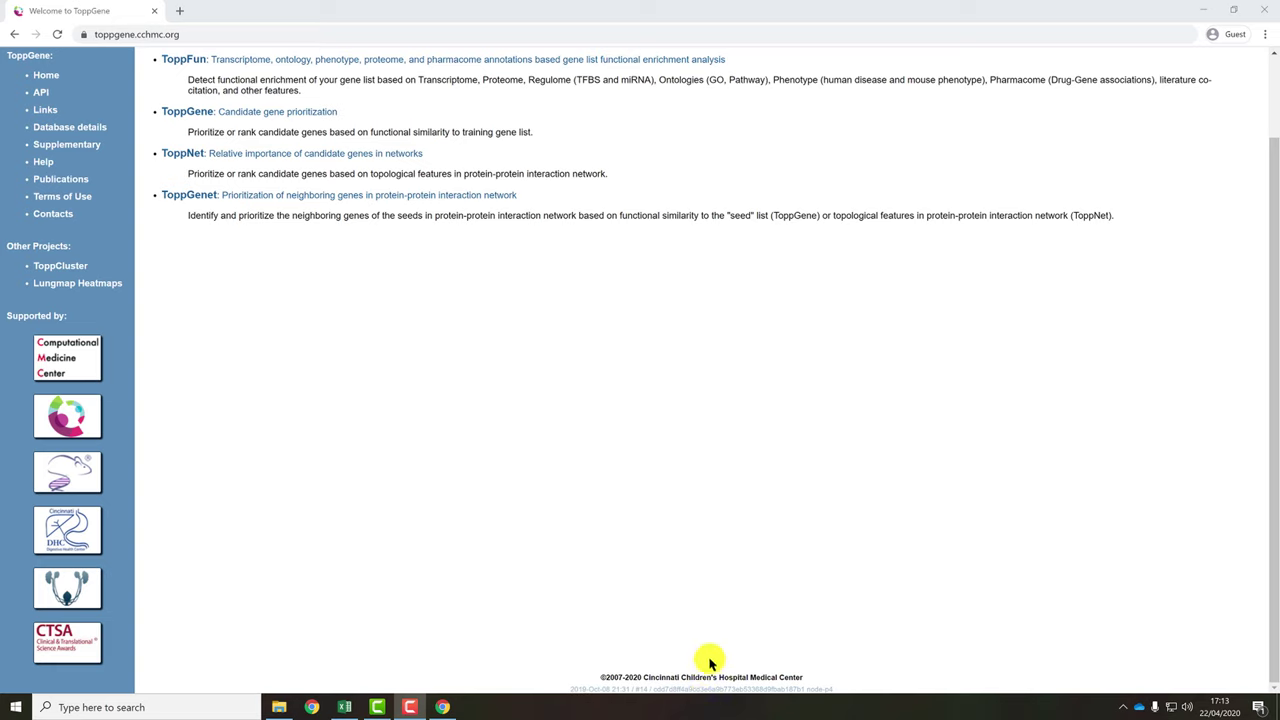
scroll(945, 546, up, 2)
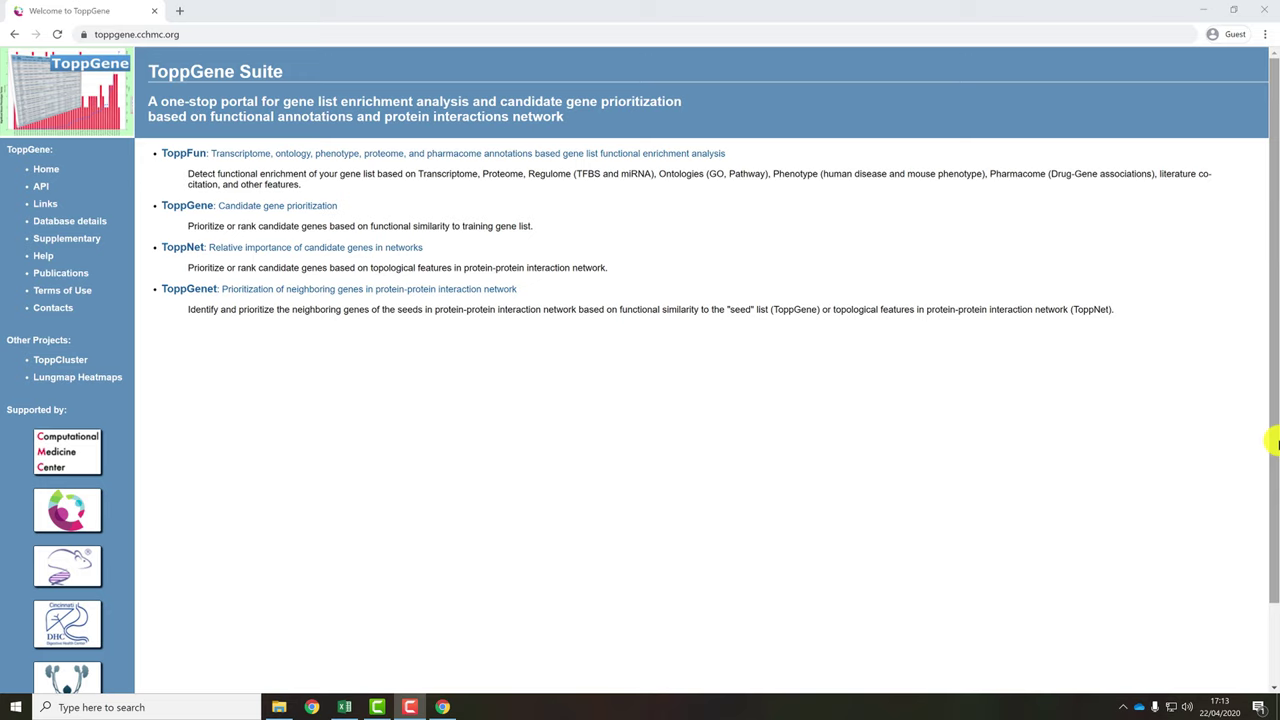
click(178, 163)
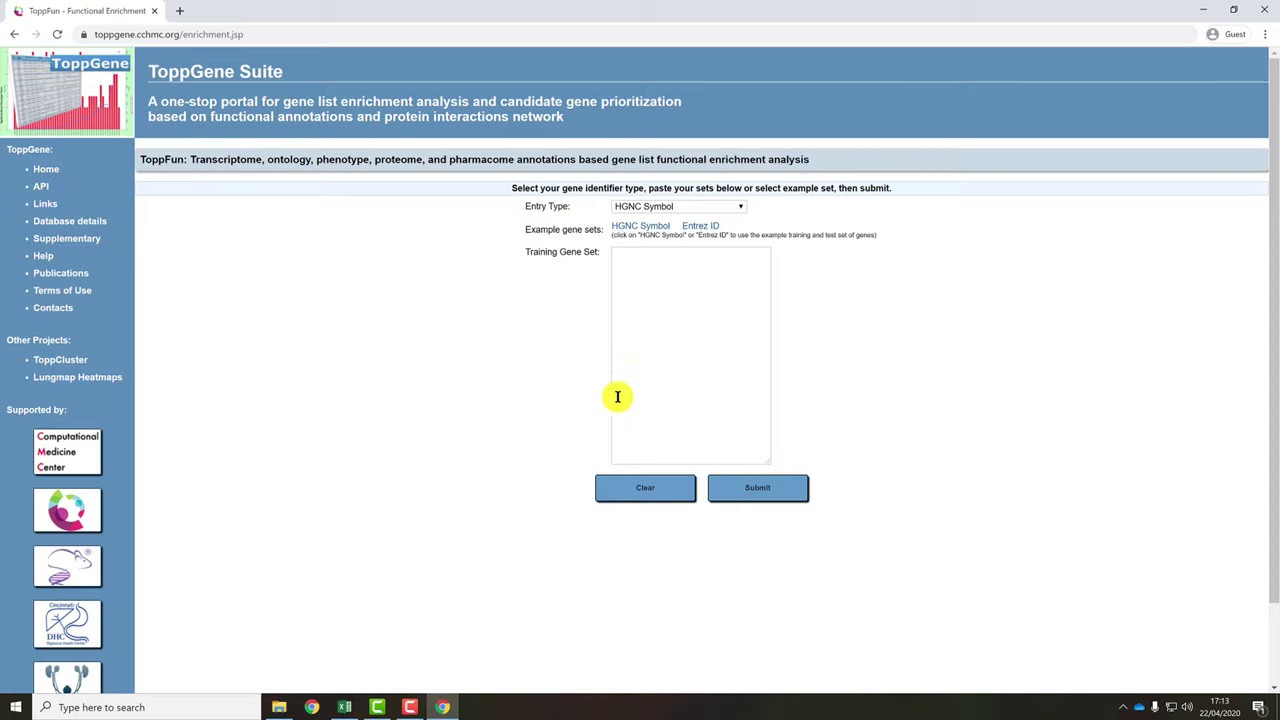
click(344, 707)
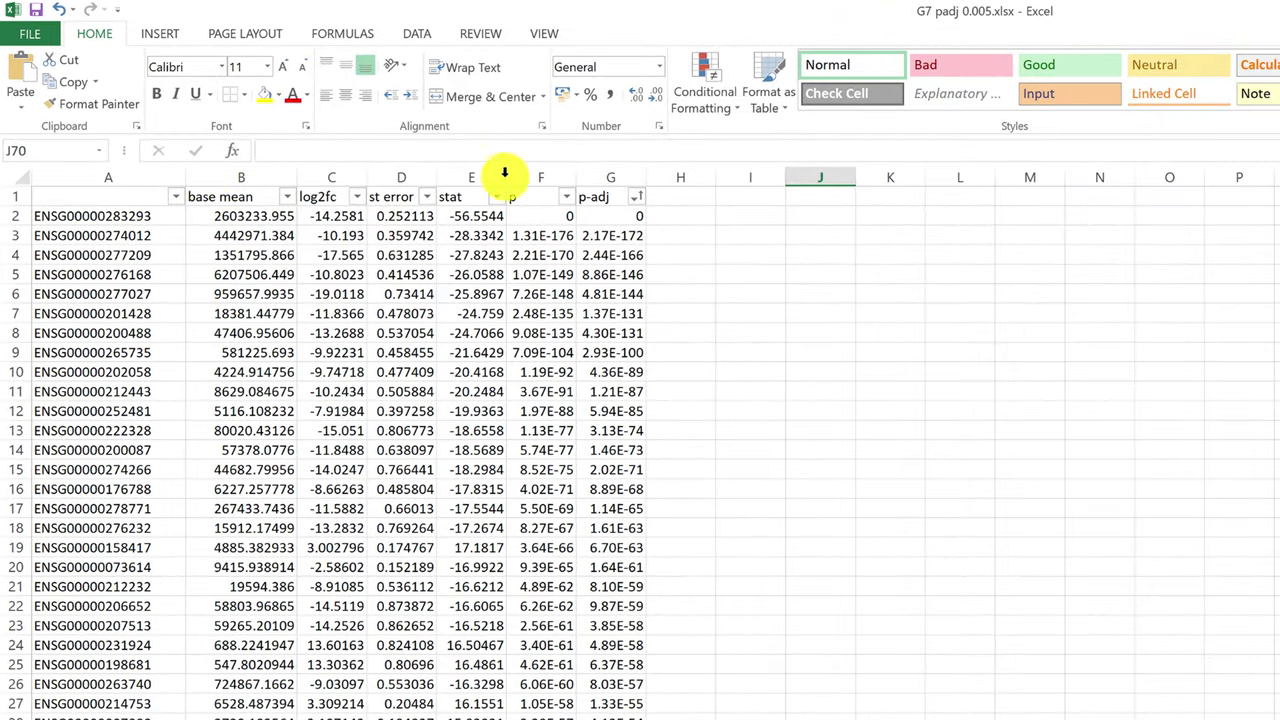
Filter the expression sheet to rows where log2fc is greater than 0.
click(357, 196)
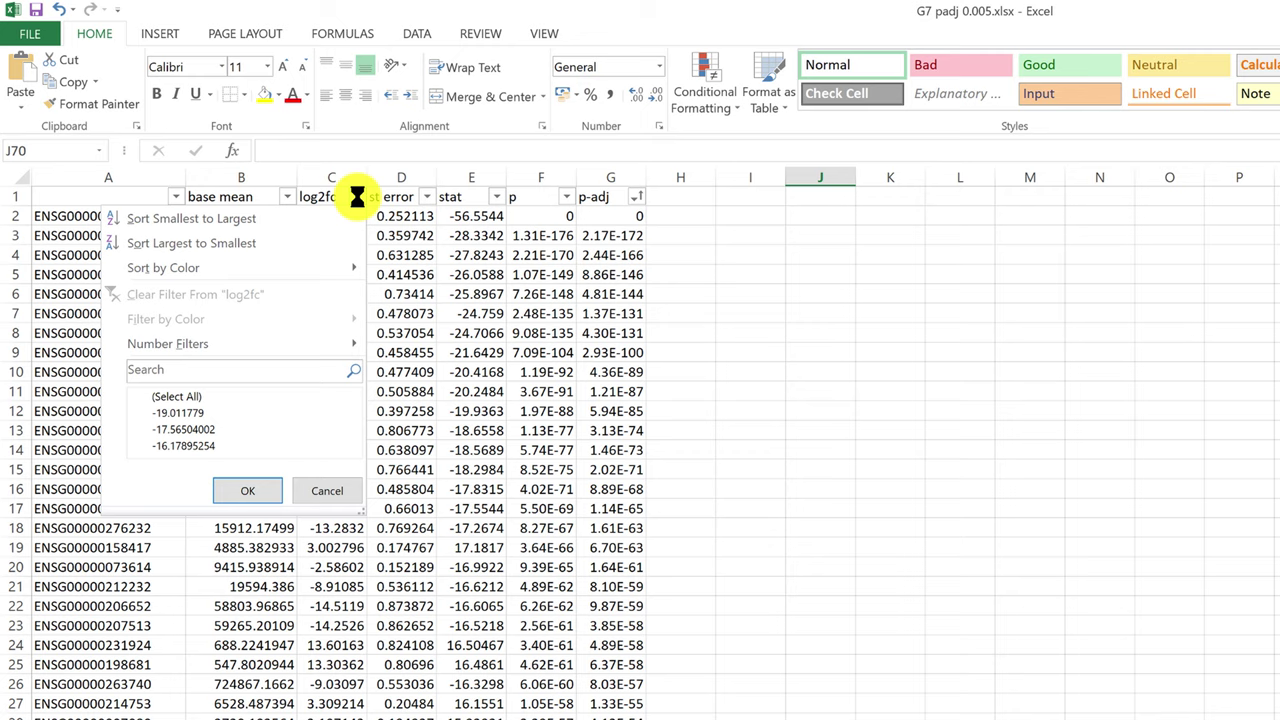
mouse_move(200, 337)
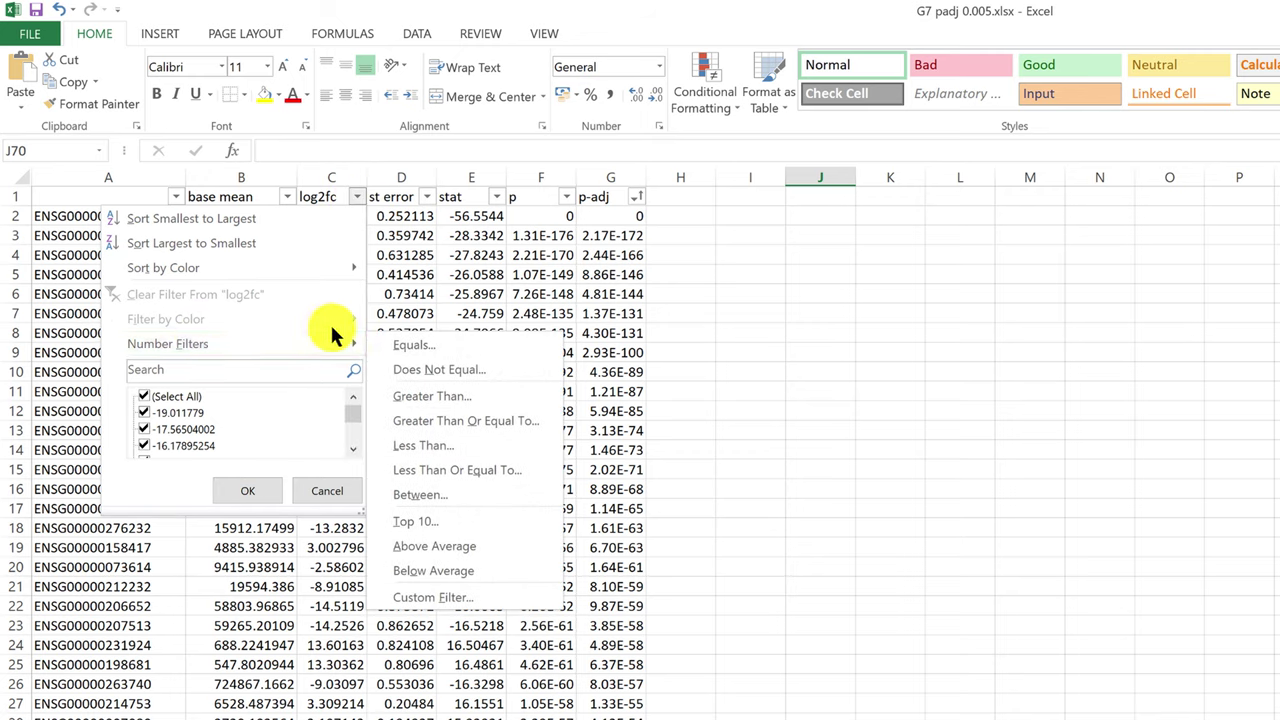
click(425, 396)
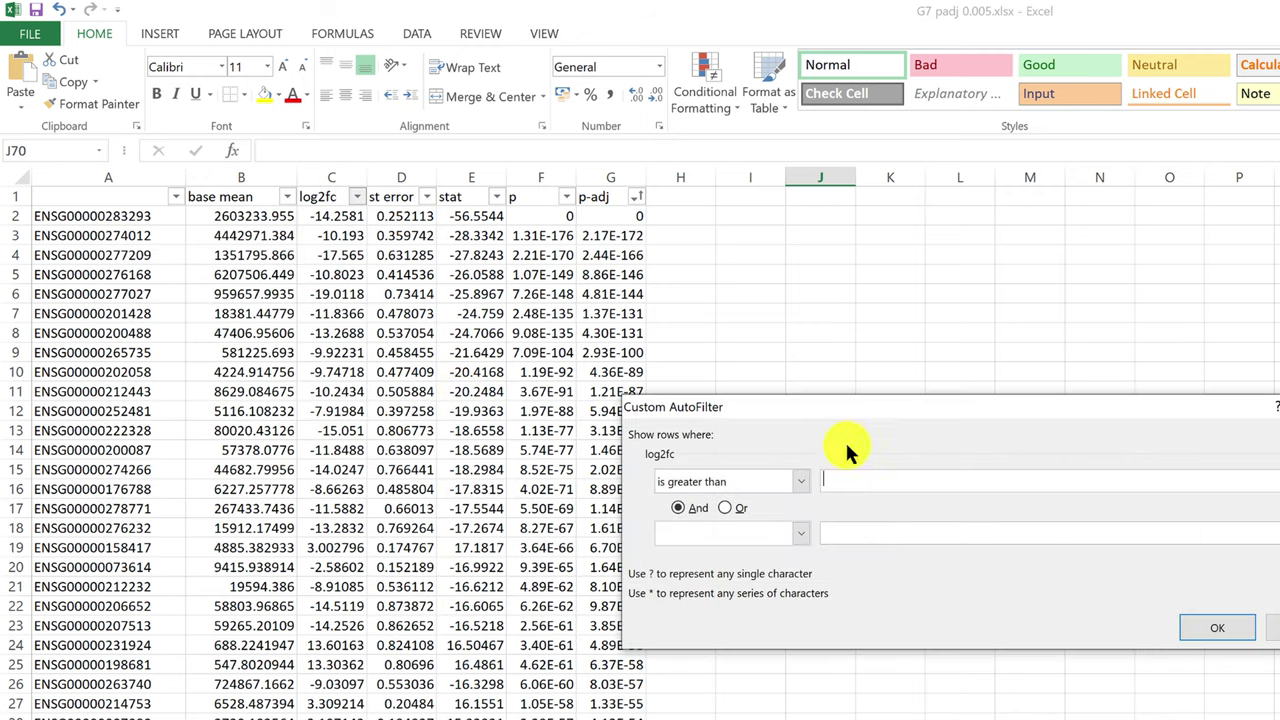
click(891, 481)
text(0)
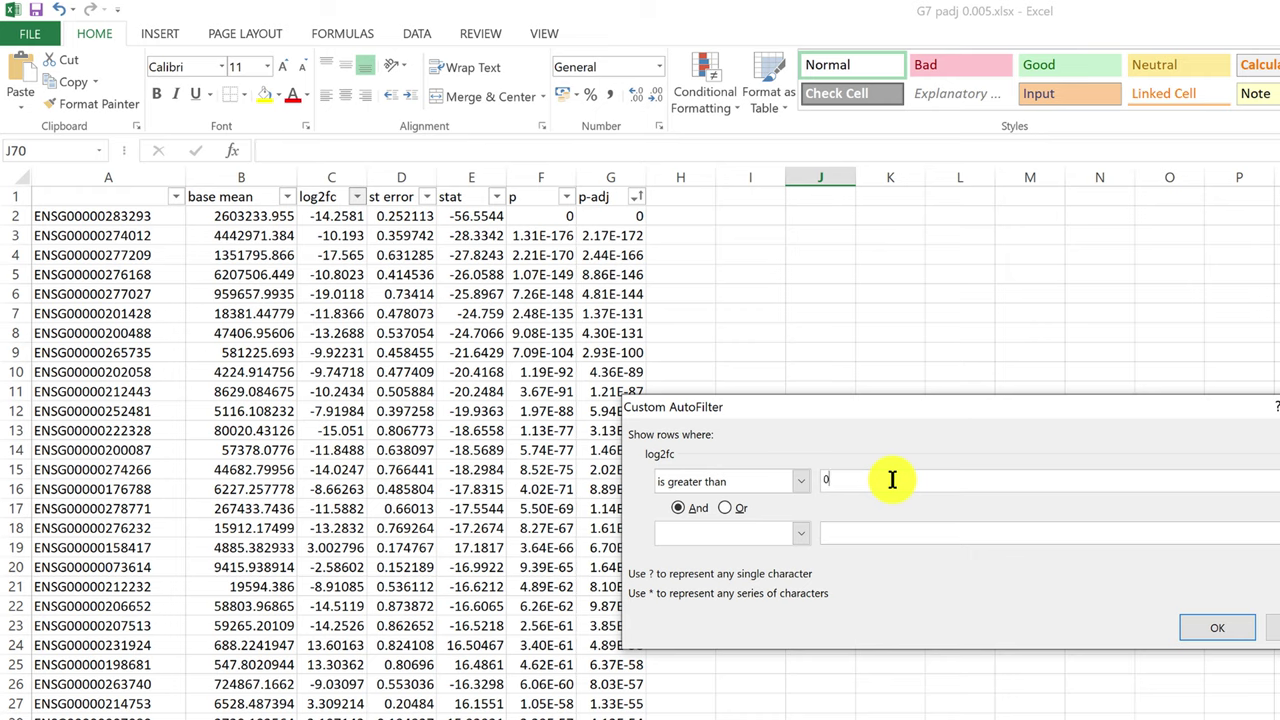
click(1199, 622)
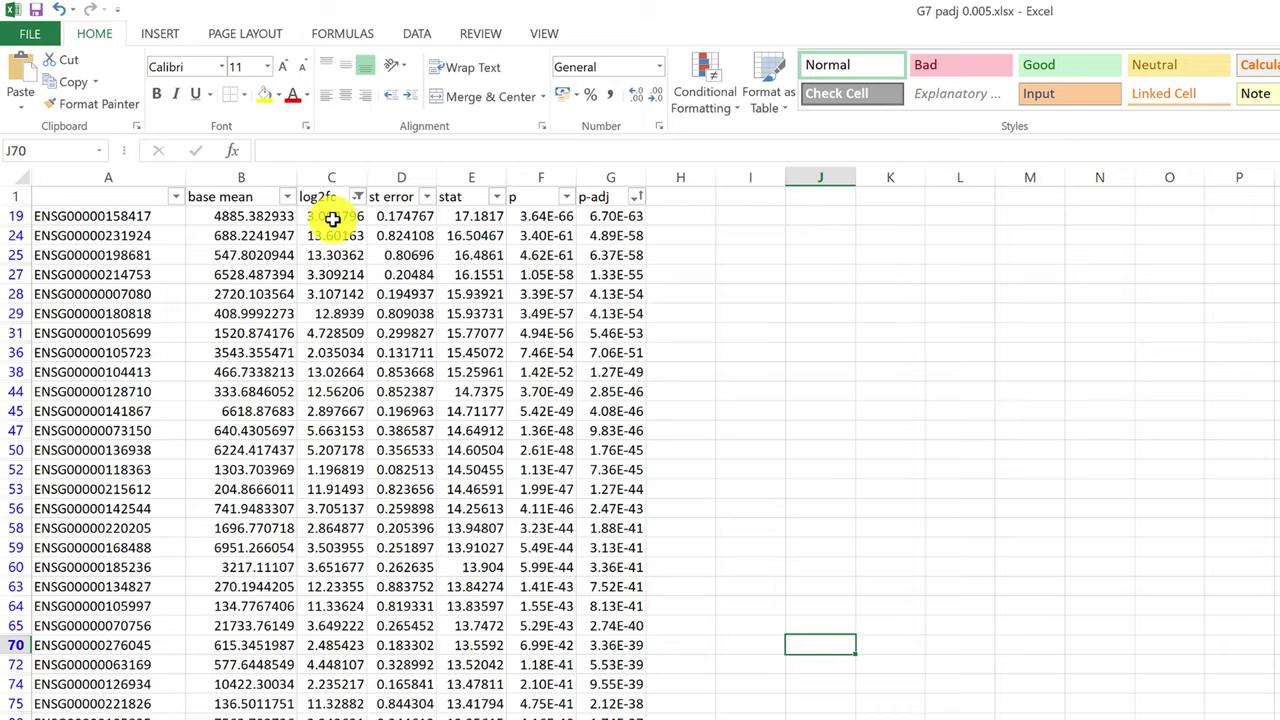
Copy the filtered gene IDs down to row 97, then select column A on the upreg DEGs sheet.
click(143, 218)
drag(143, 229, 133, 719)
key(ctrl+c)
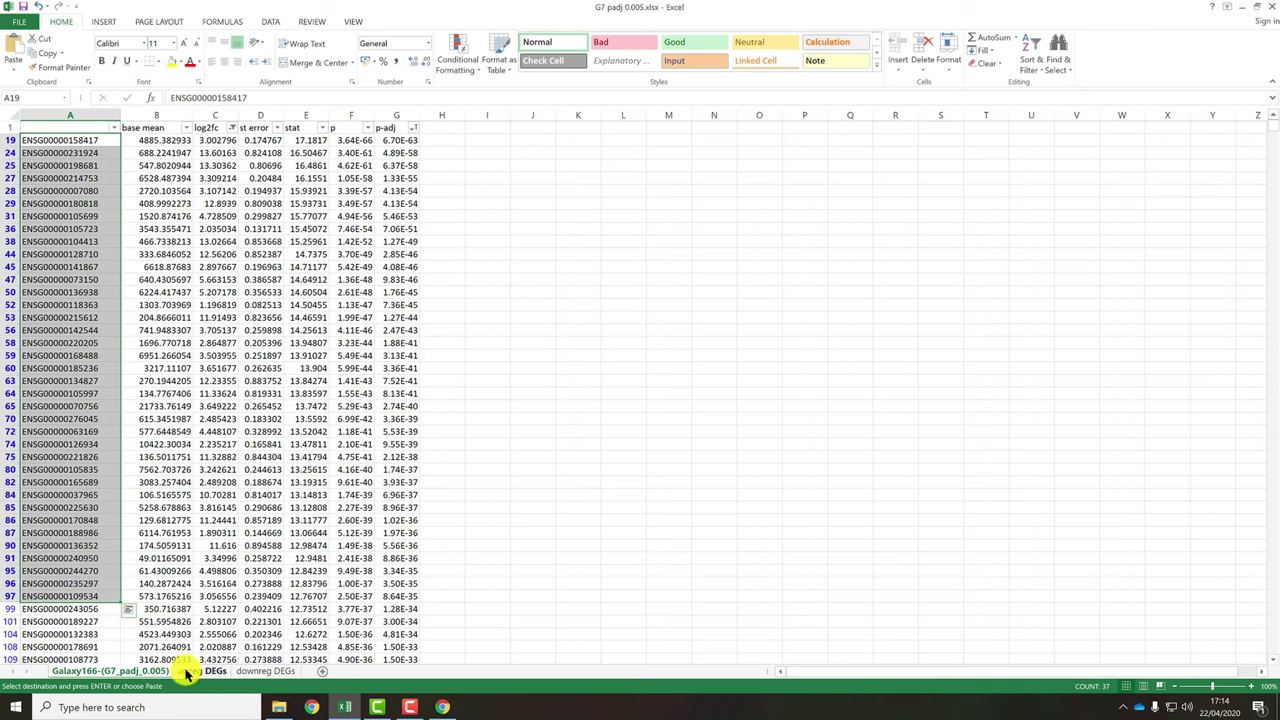
click(192, 671)
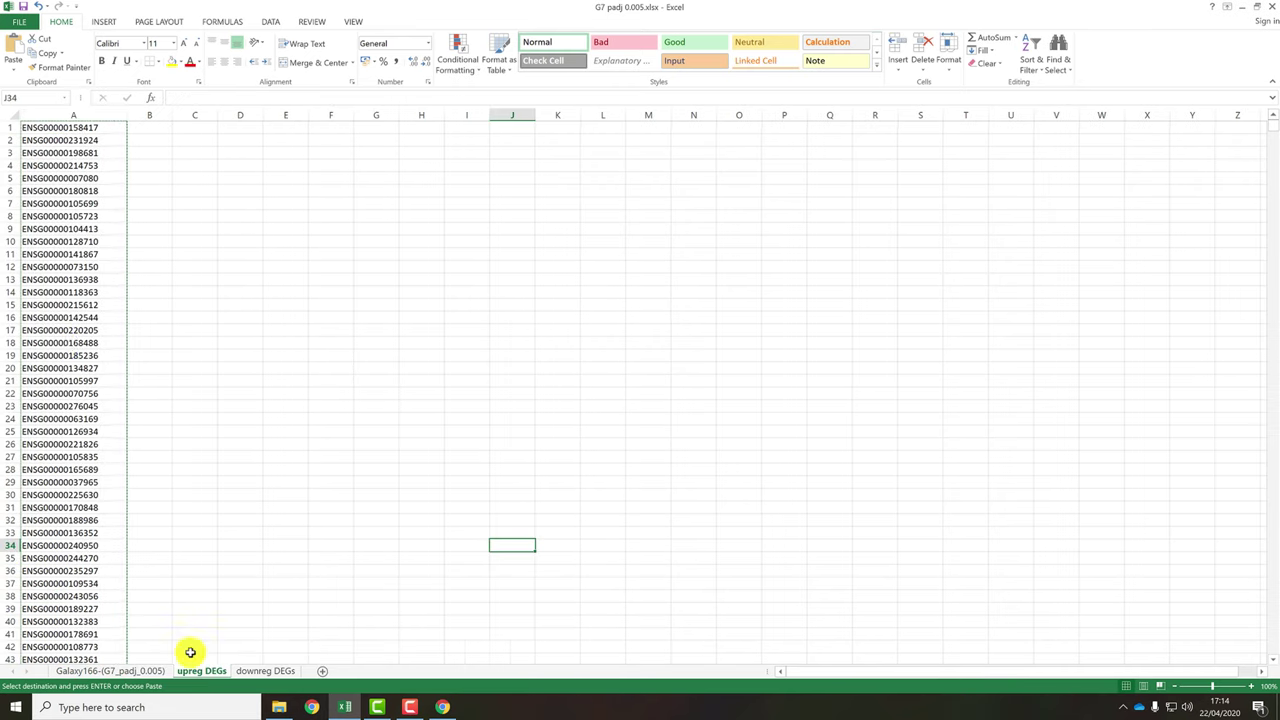
click(182, 170)
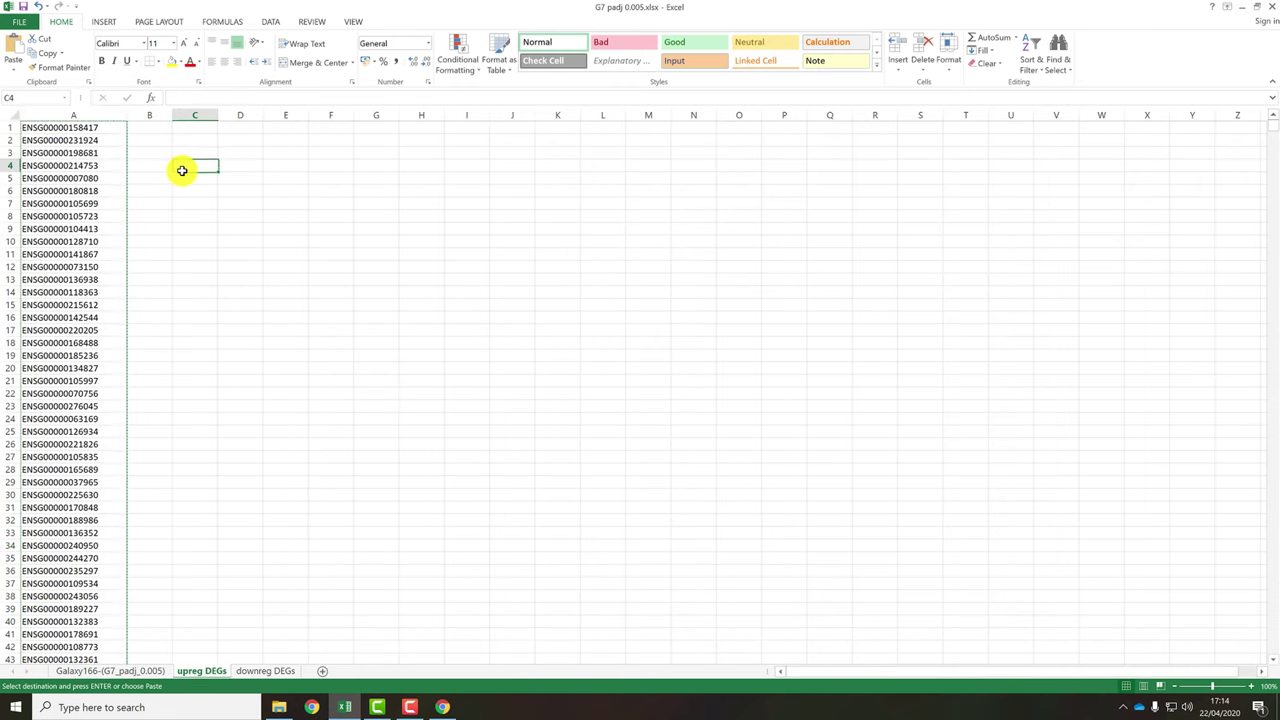
click(87, 114)
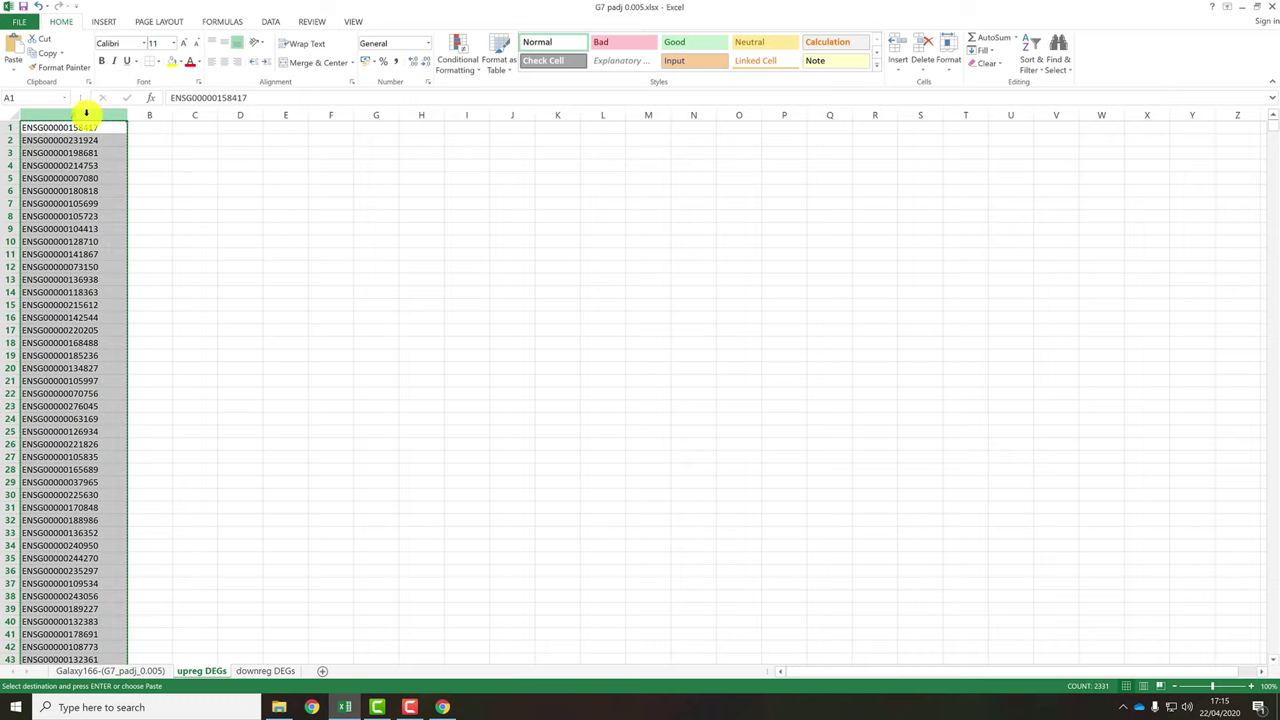
Paste the upregulated IDs into Training Gene Set, set Entry Type to Ensembl ID, and submit.
click(443, 706)
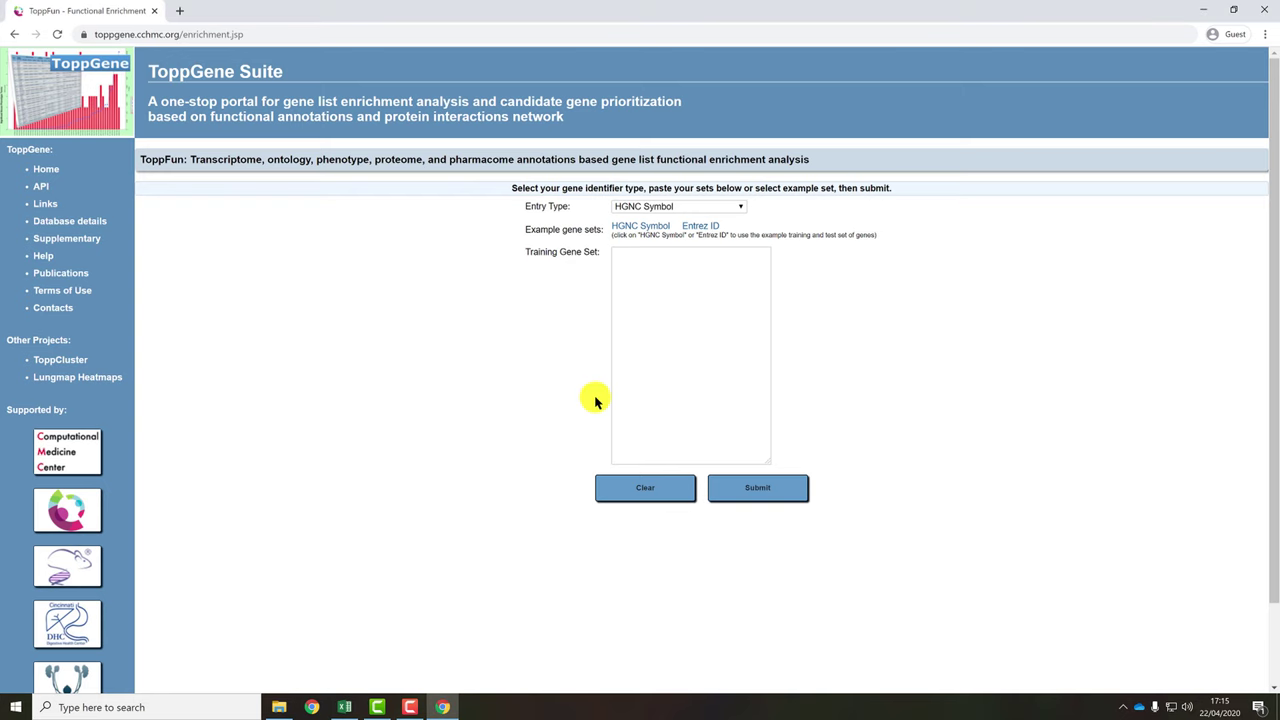
click(634, 289)
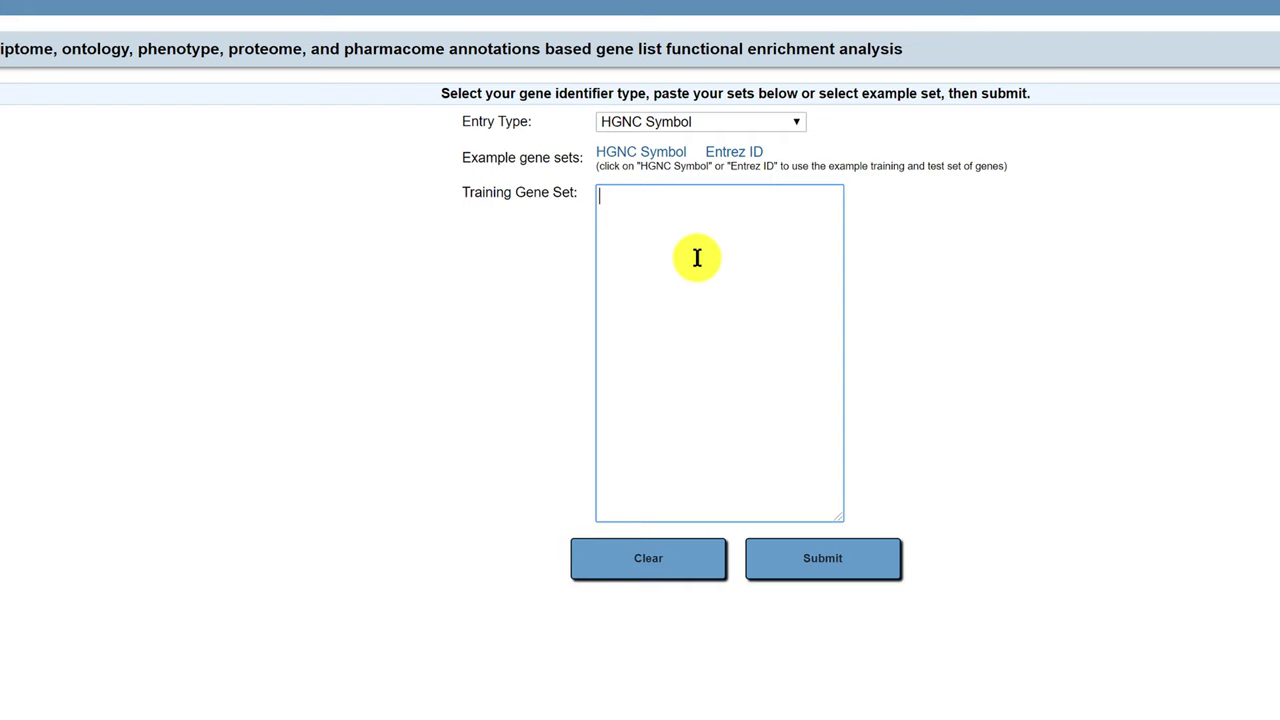
key(ctrl+v)
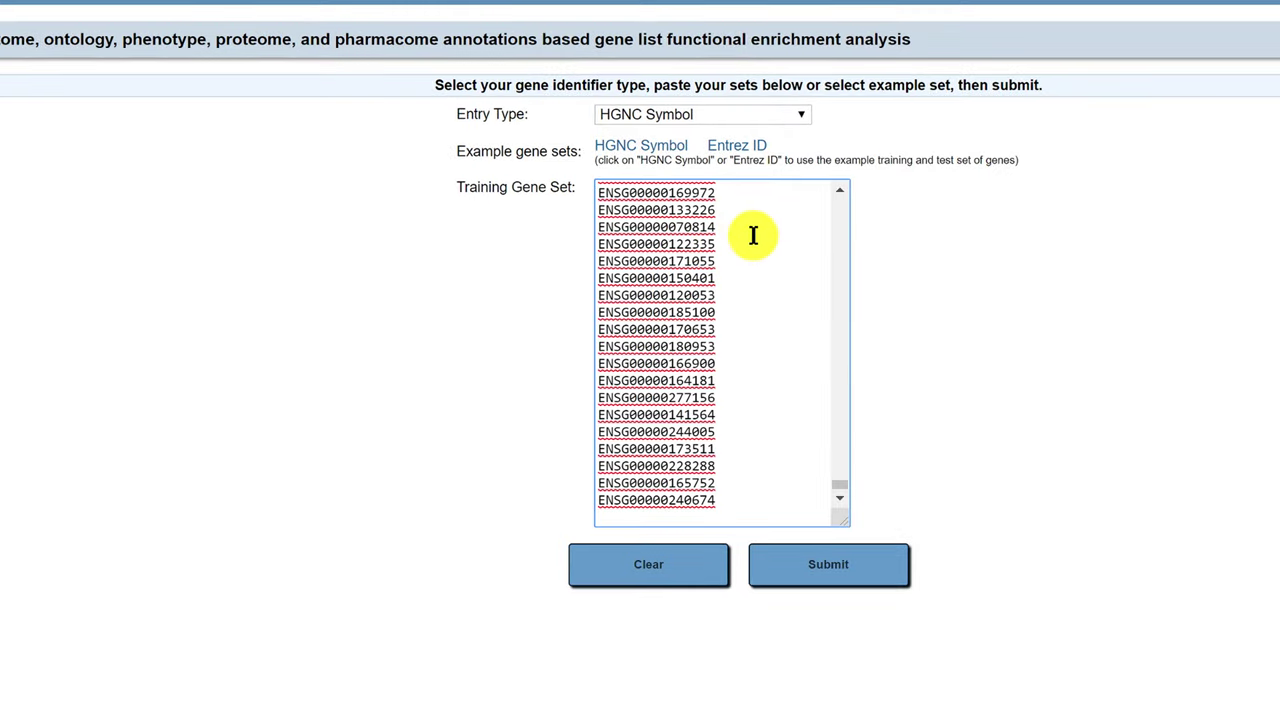
click(723, 106)
click(685, 184)
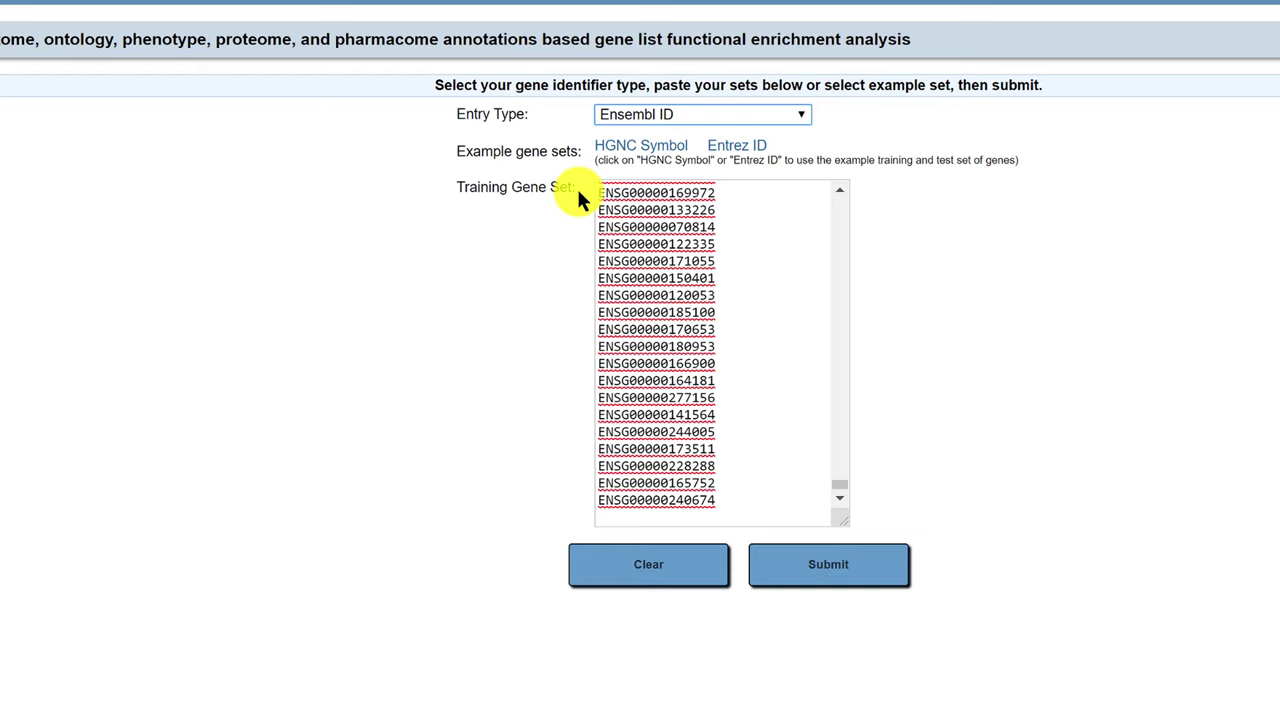
click(796, 568)
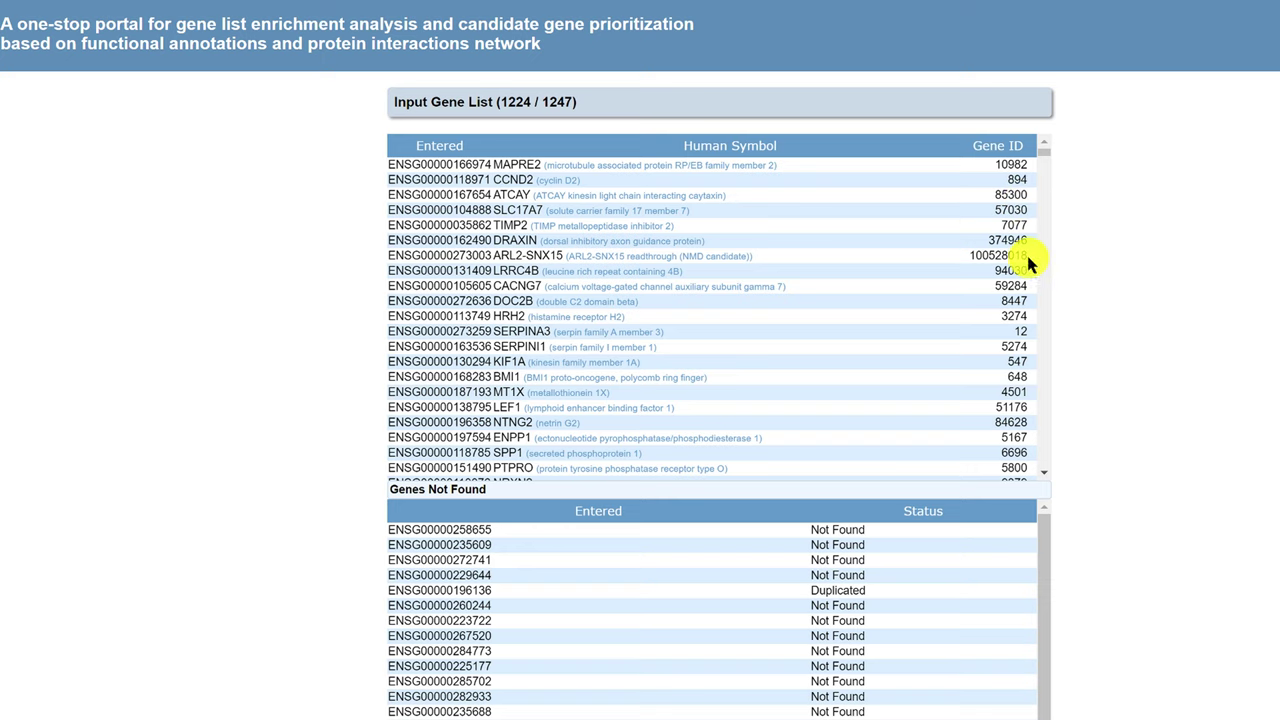
Scroll past the Input Gene List and Genes Not Found tables to the Calculations settings.
scroll(1103, 491, down, 5)
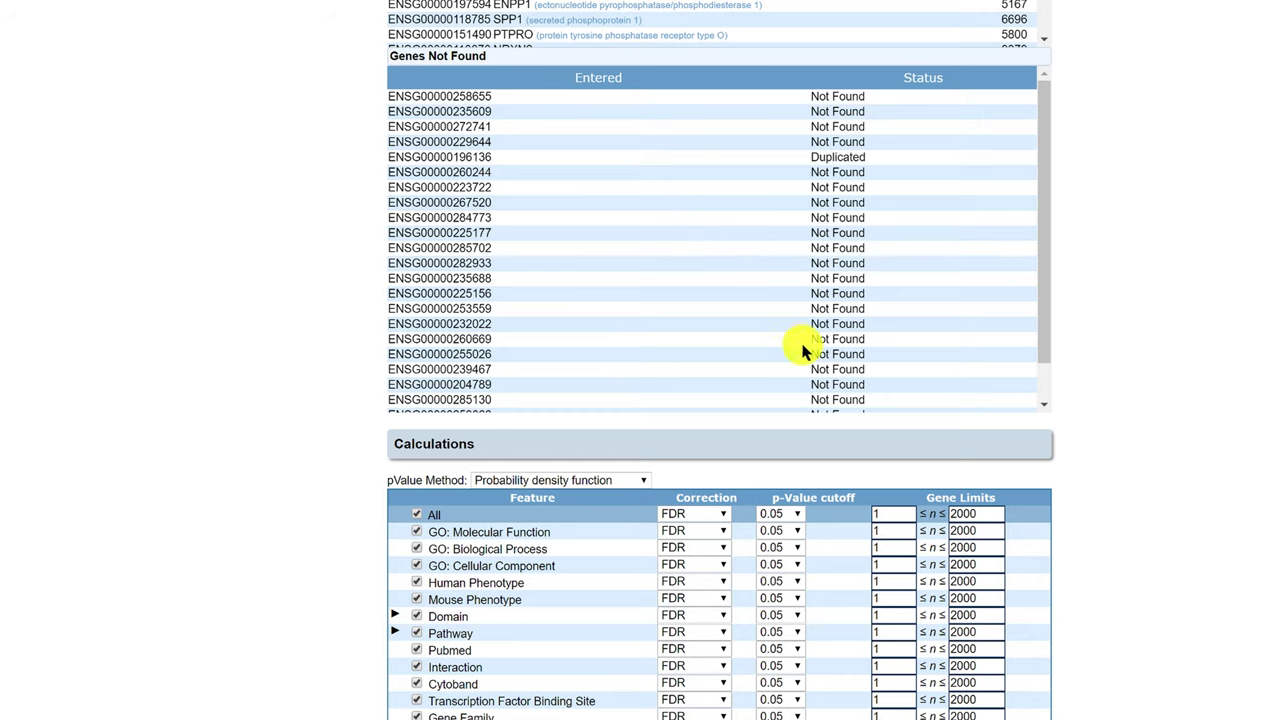
scroll(1194, 380, down, 2)
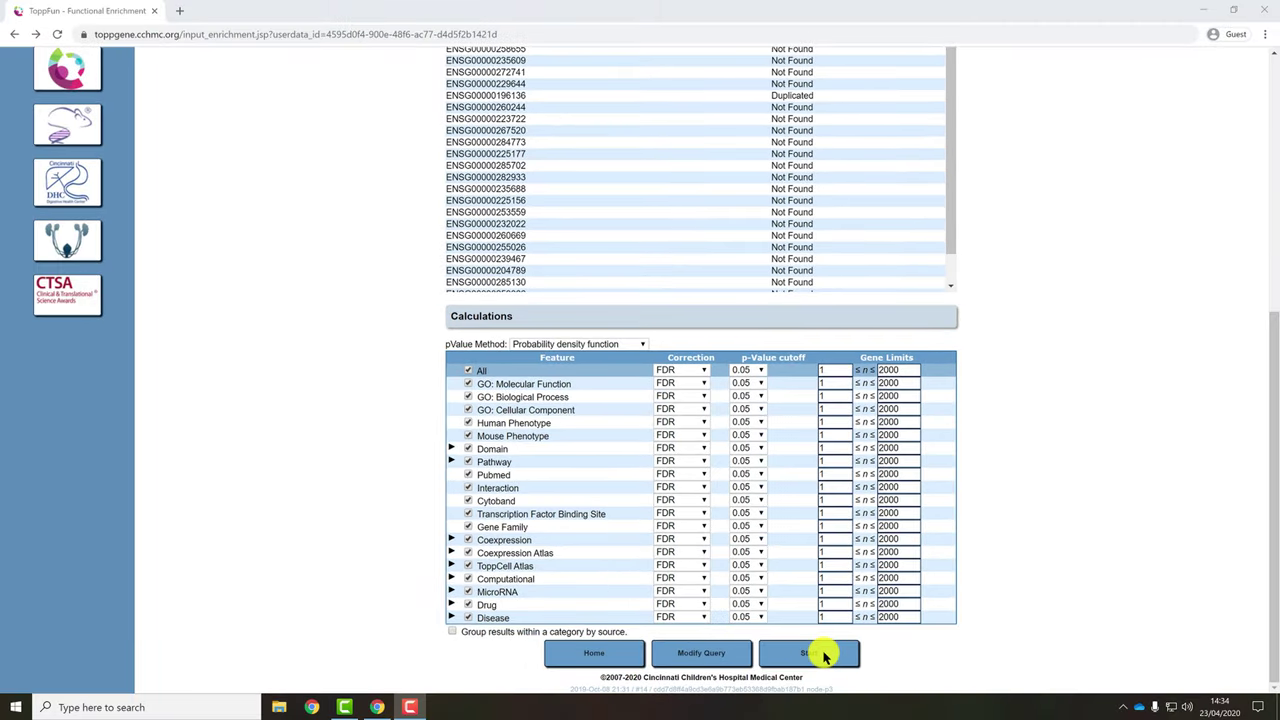
Start the enrichment calculation with FDR correction and a 0.05 p-value cutoff.
click(823, 654)
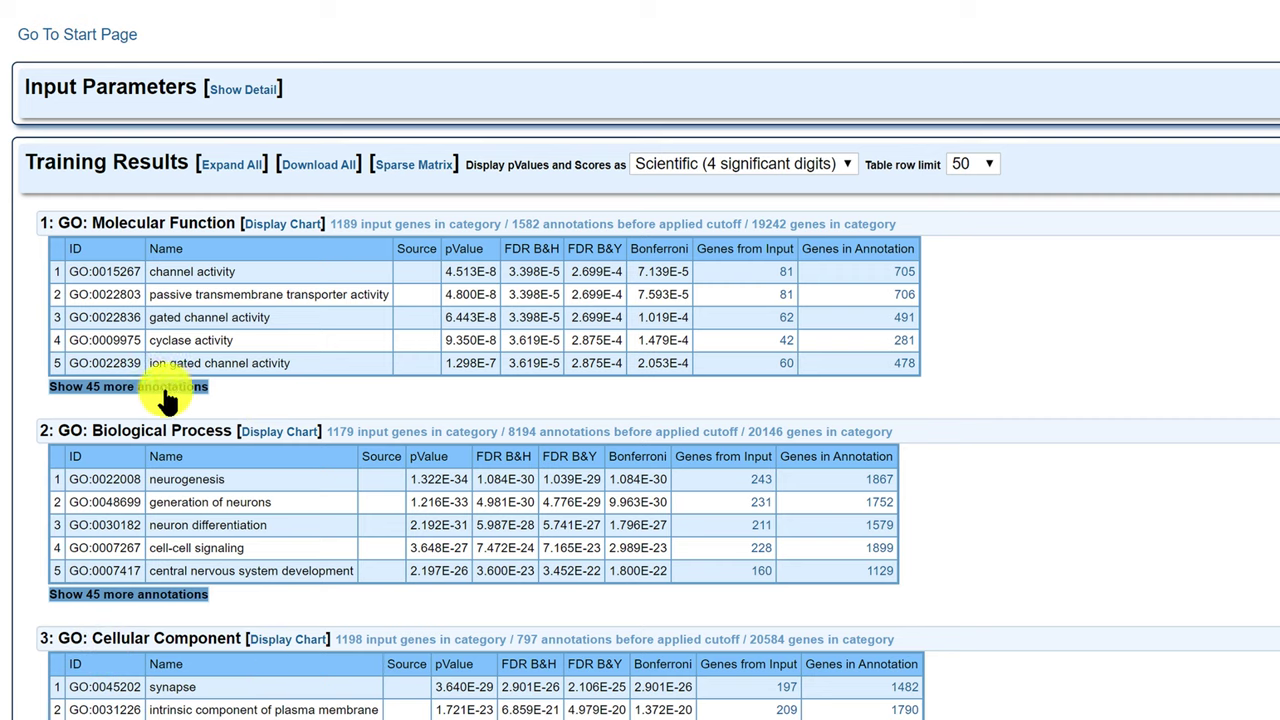
Expand the GO: Molecular Function table to list all 50 enriched terms.
click(122, 388)
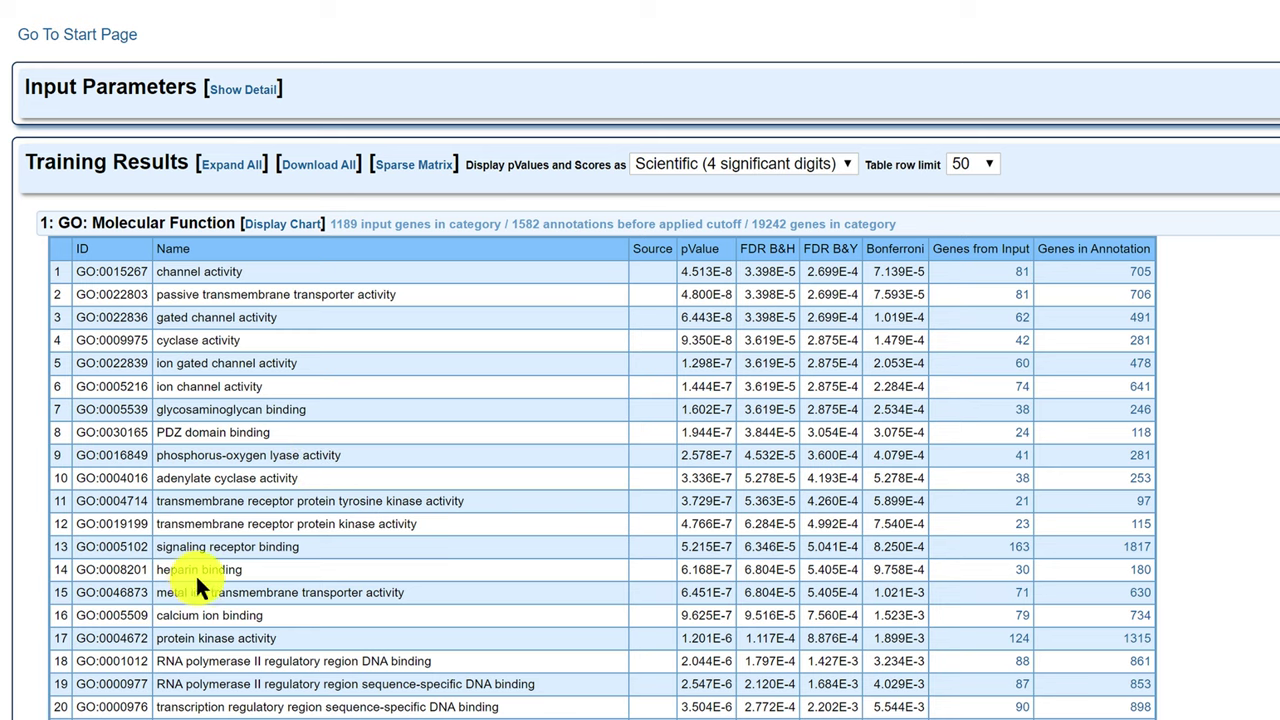
right_click(204, 660)
key(Escape)
Show 45 more annotations under the GO: Biological Process table, led by neurogenesis.
scroll(1278, 396, down, 10)
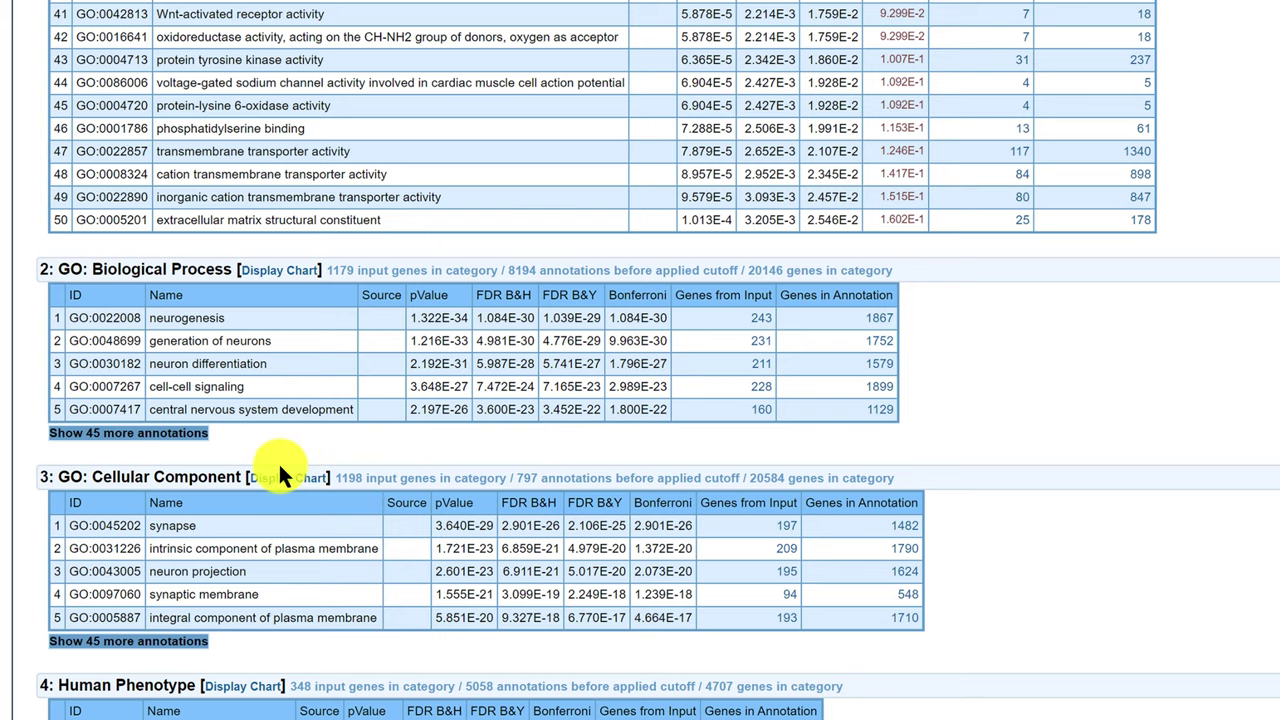
click(203, 434)
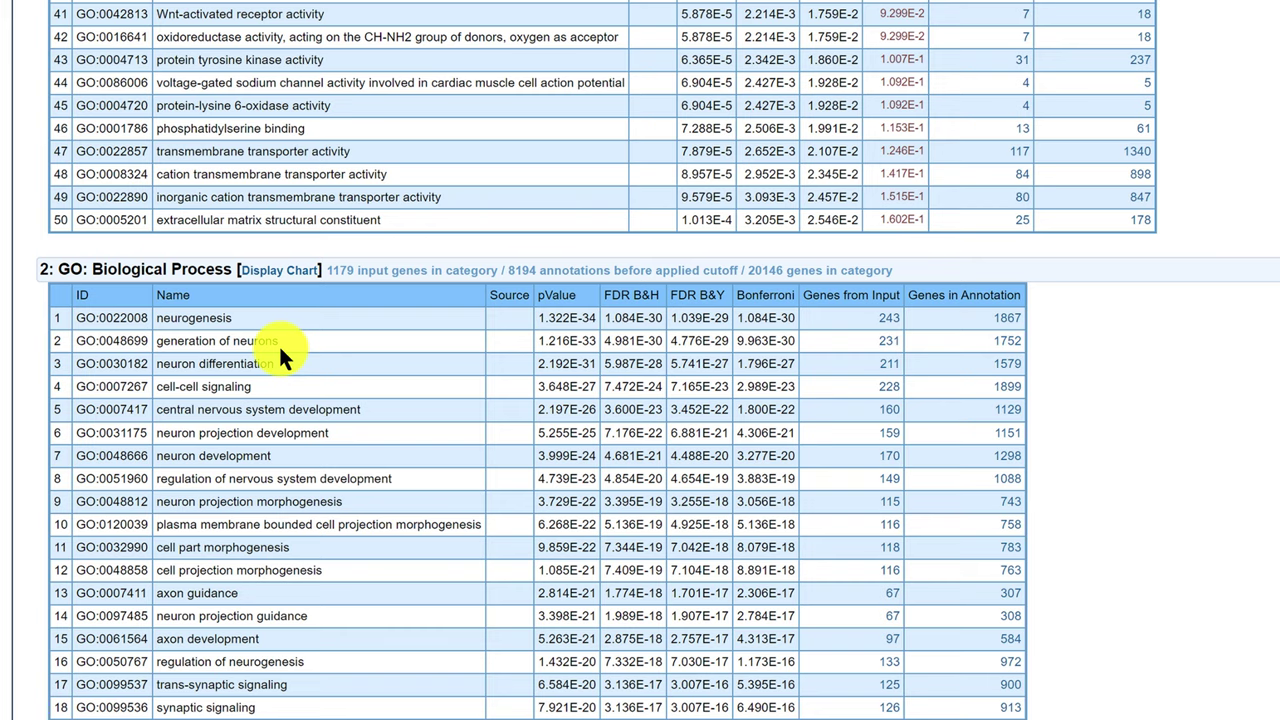
Show 45 more annotations under the GO: Cellular Component table.
scroll(290, 340, down, 12)
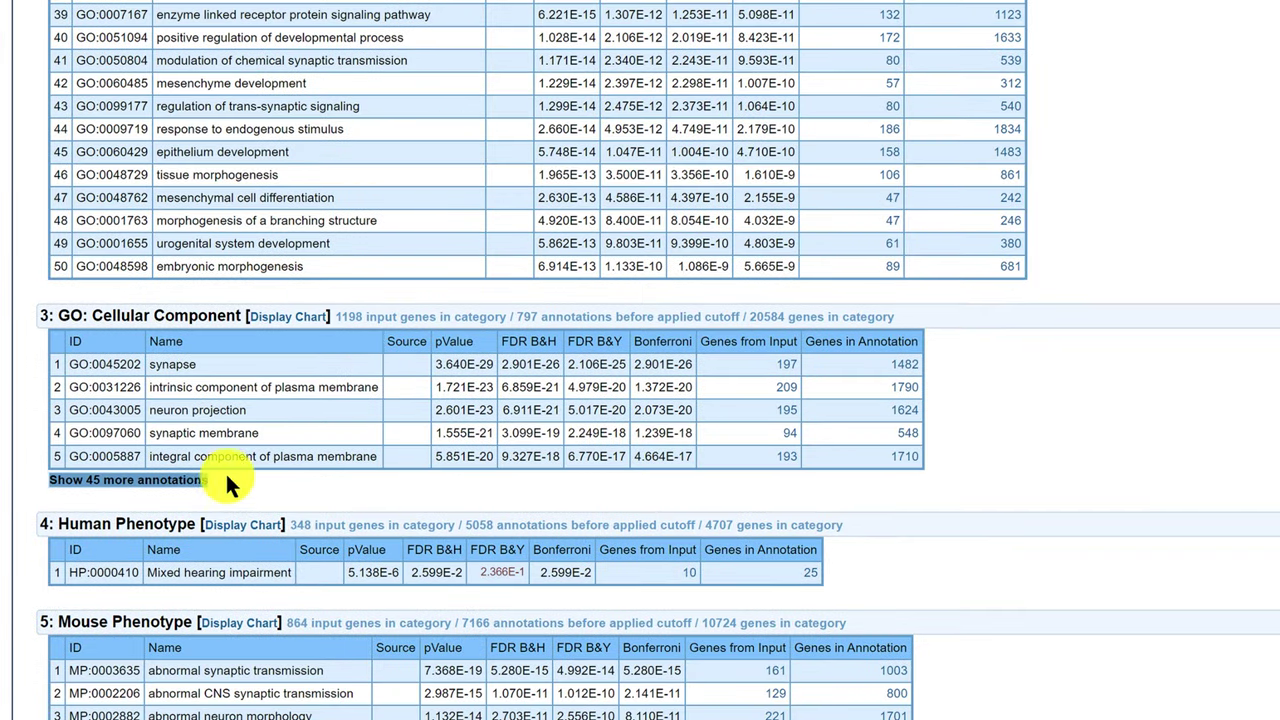
click(190, 481)
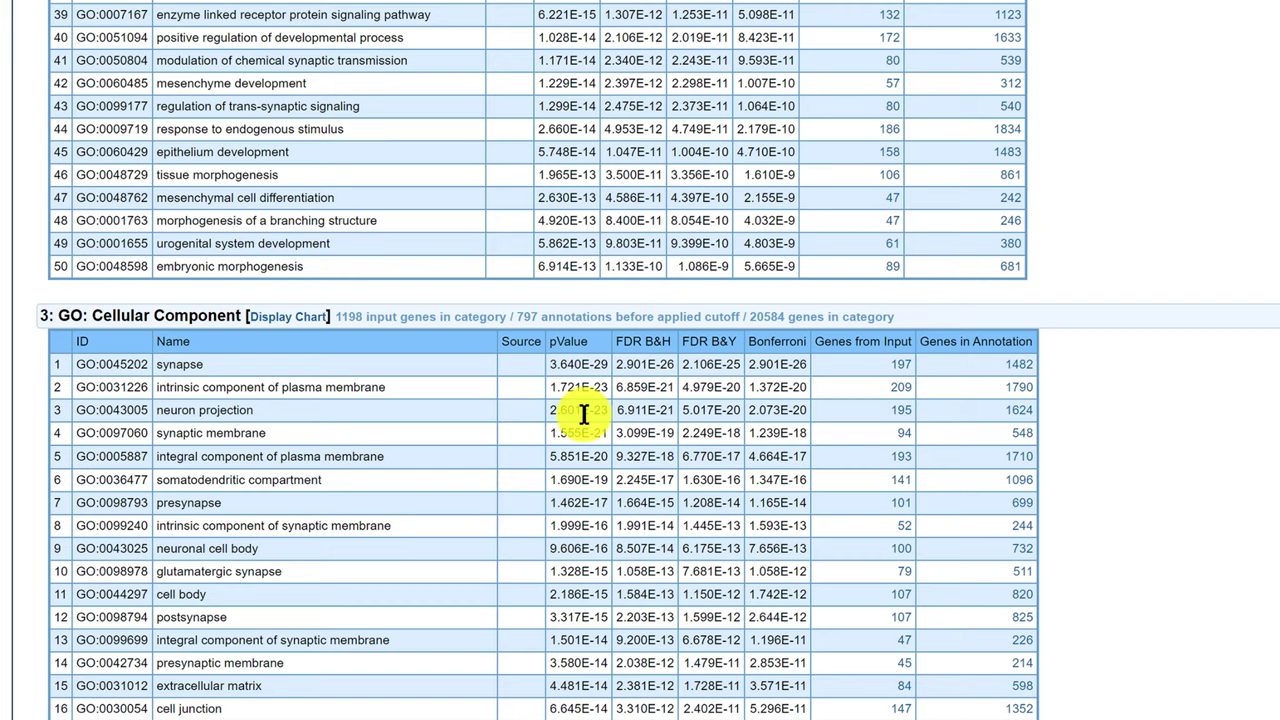
scroll(584, 413, up, 12)
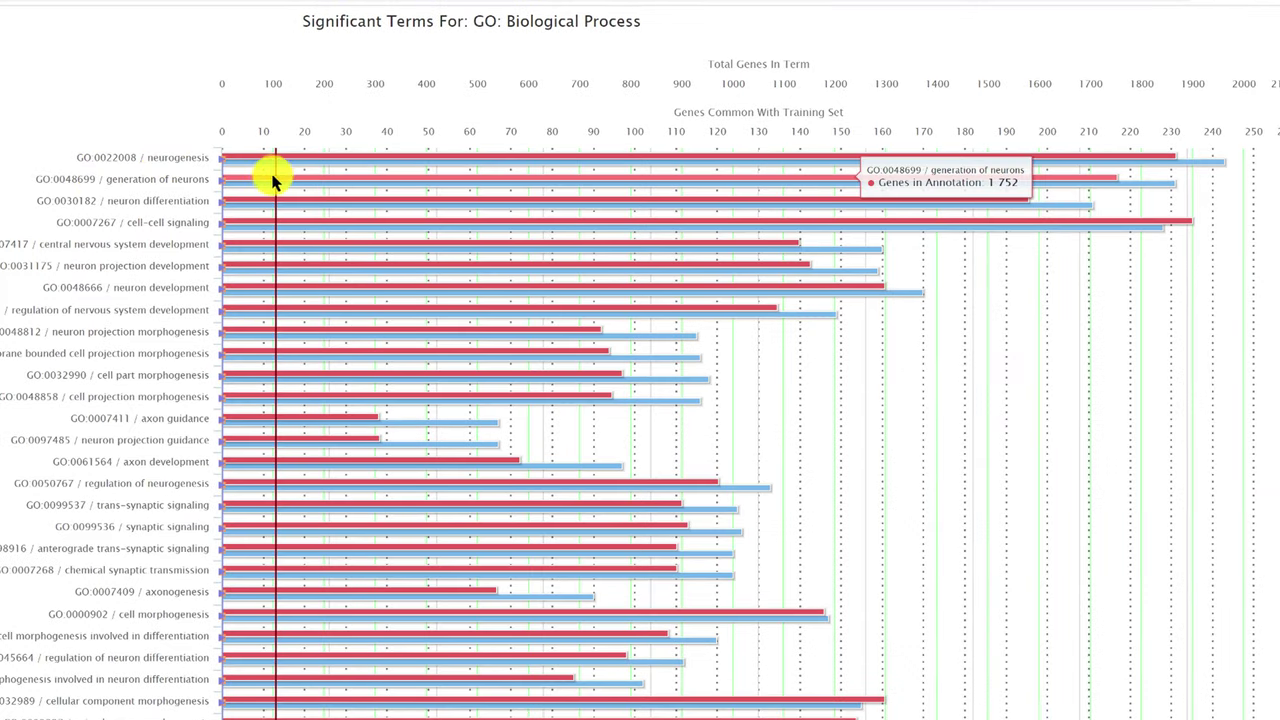
Read the chart's bar values, with neurogenesis sharing about 230 input genes of 1867.
mouse_move(295, 164)
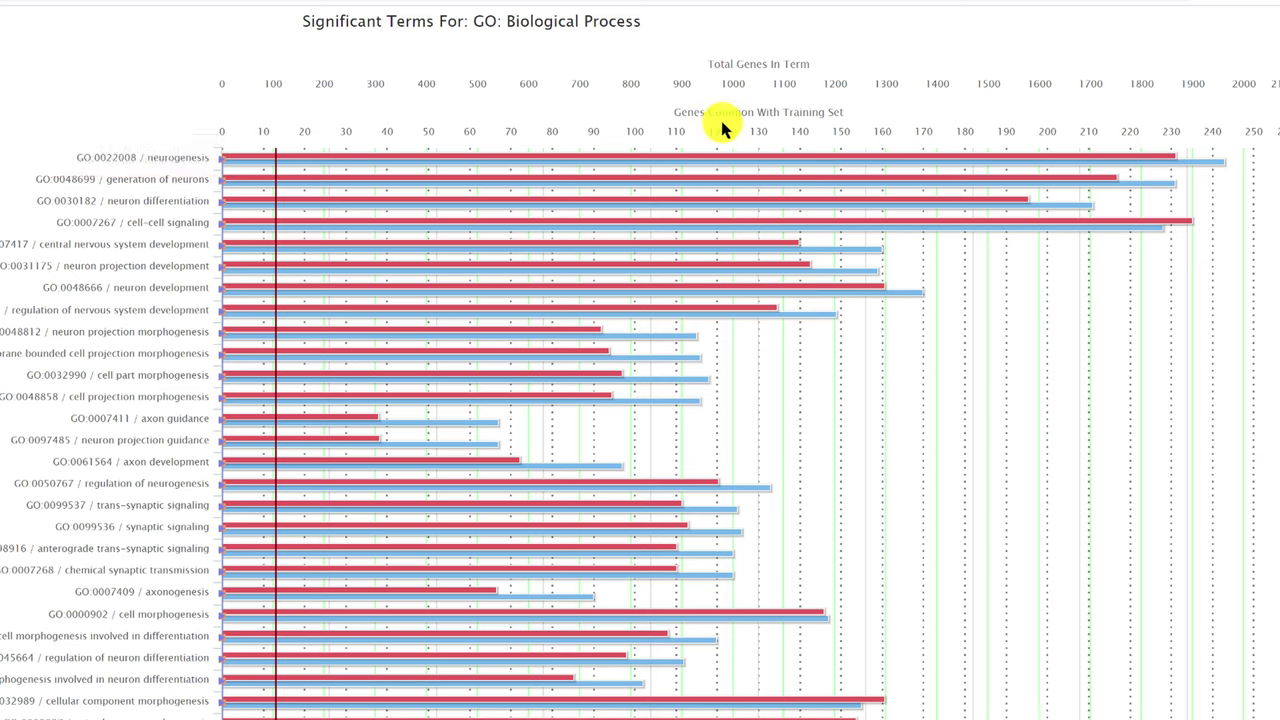
mouse_move(1168, 160)
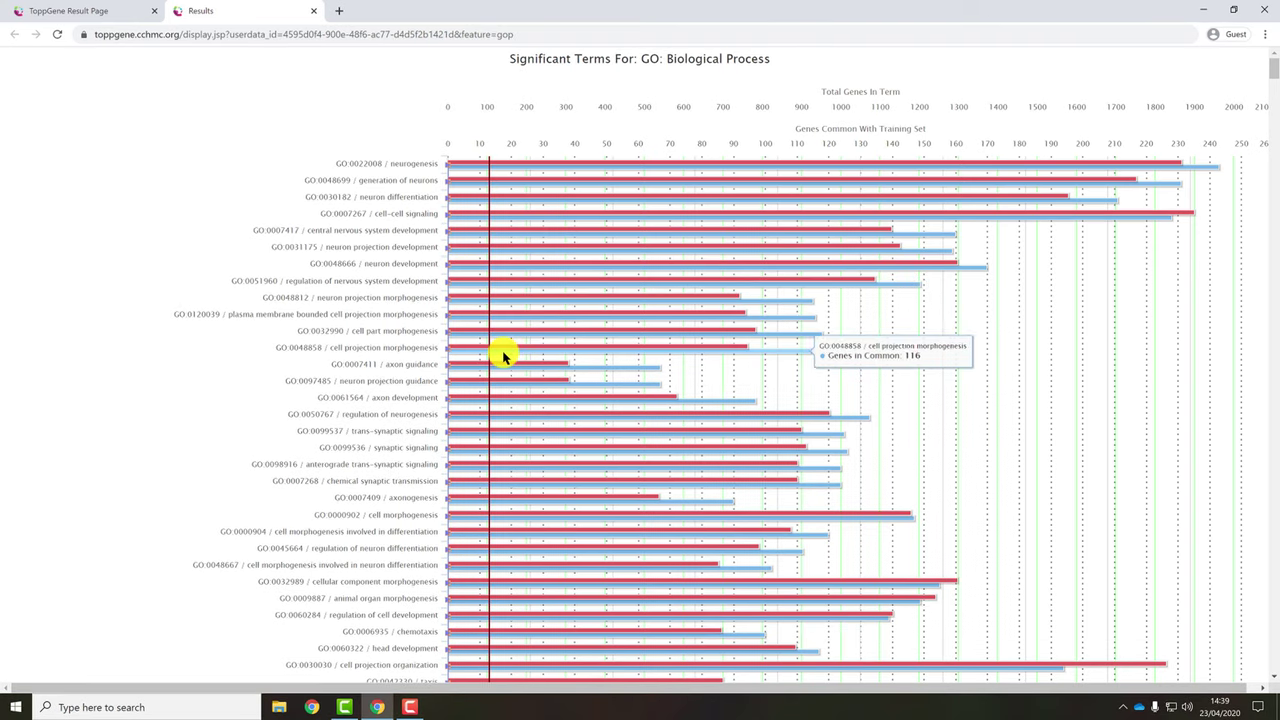
scroll(503, 357, down, 15)
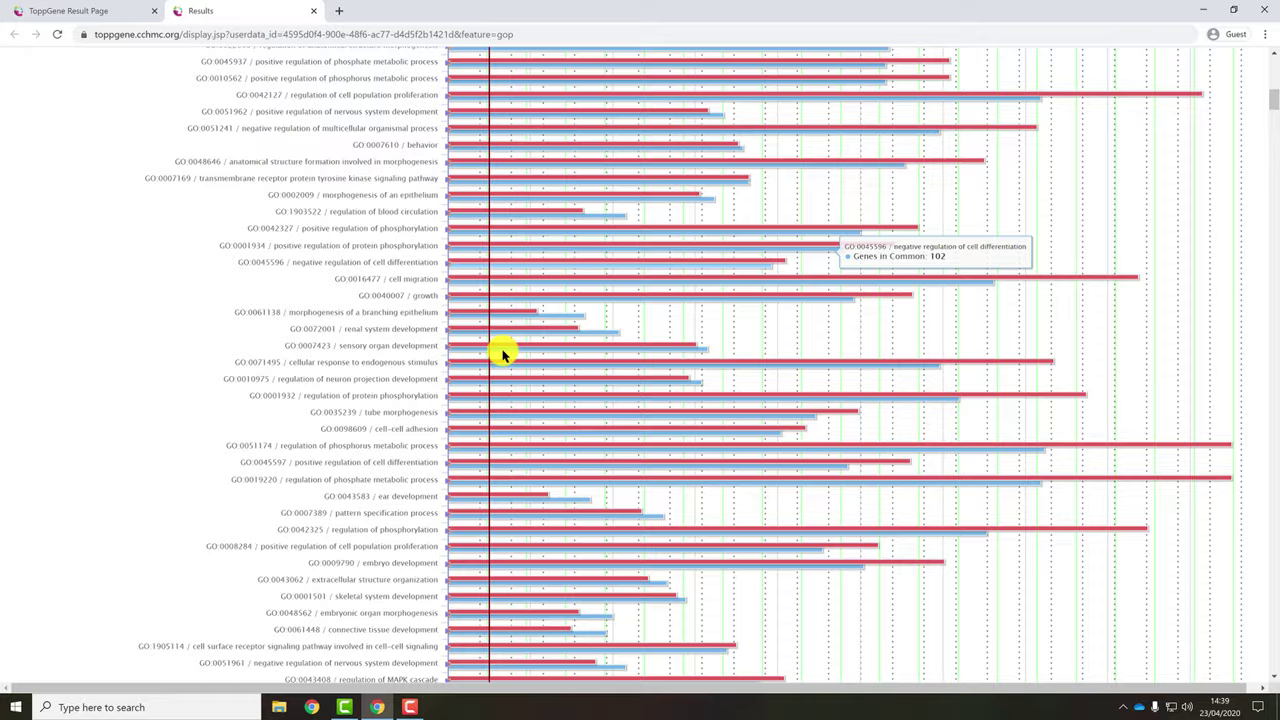
scroll(503, 353, down, 20)
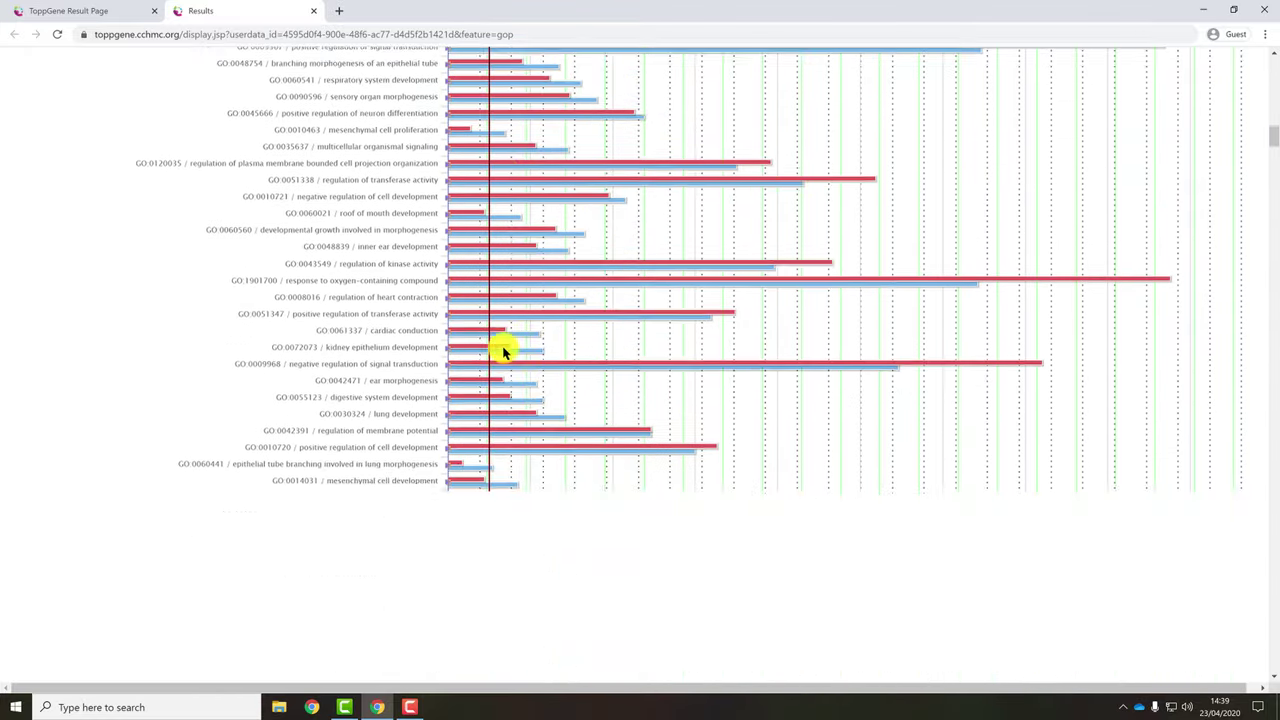
scroll(503, 350, down, 15)
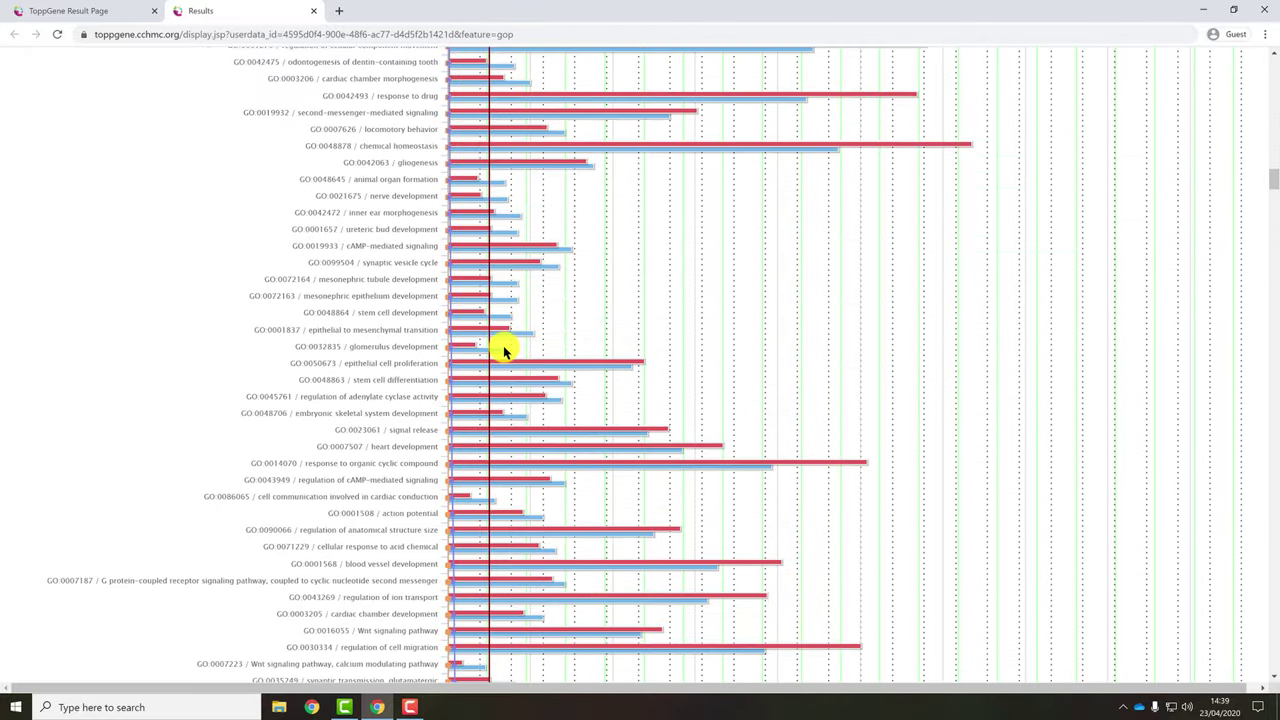
scroll(503, 350, down, 15)
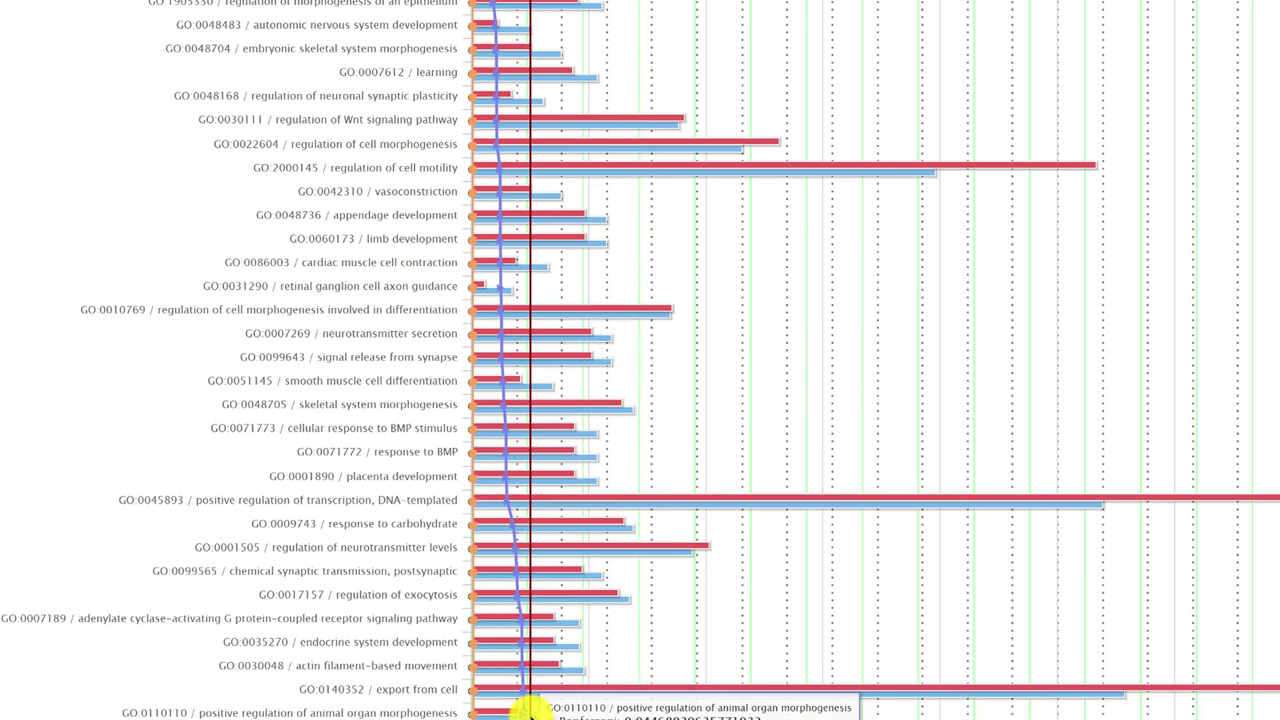
scroll(530, 705, down, 3)
scroll(530, 705, down, 3)
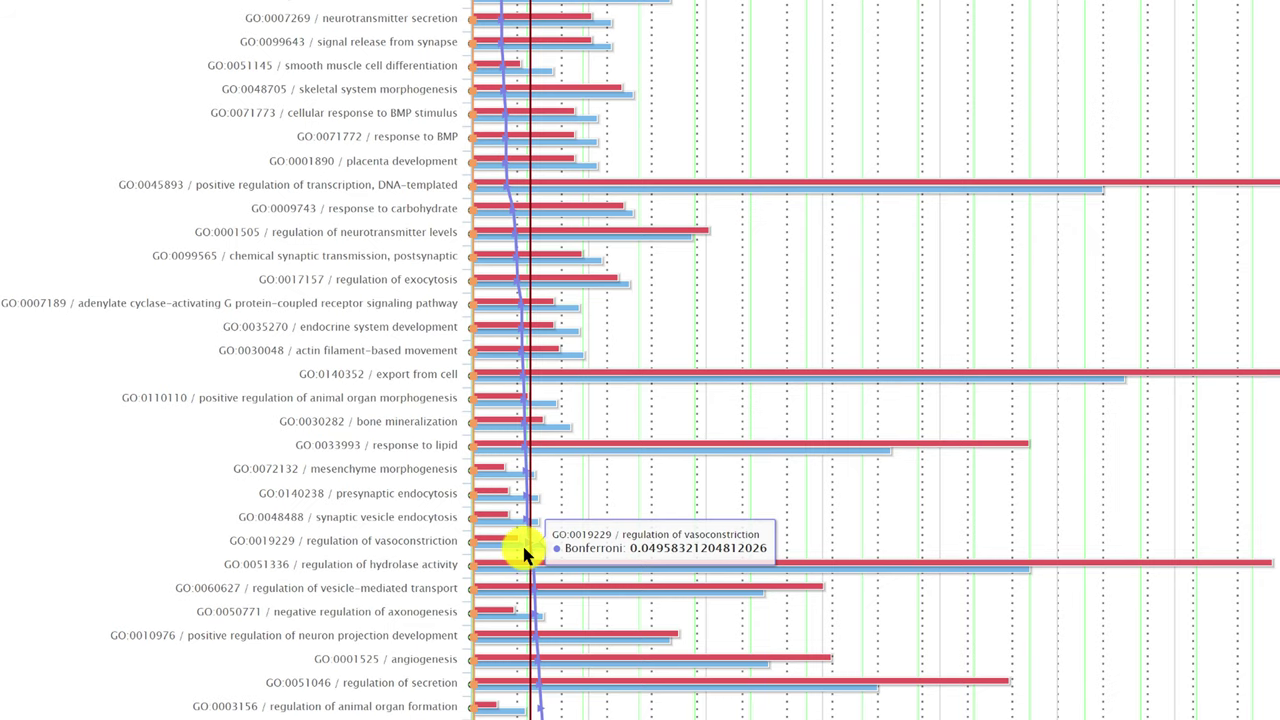
scroll(527, 548, down, 15)
scroll(528, 543, down, 20)
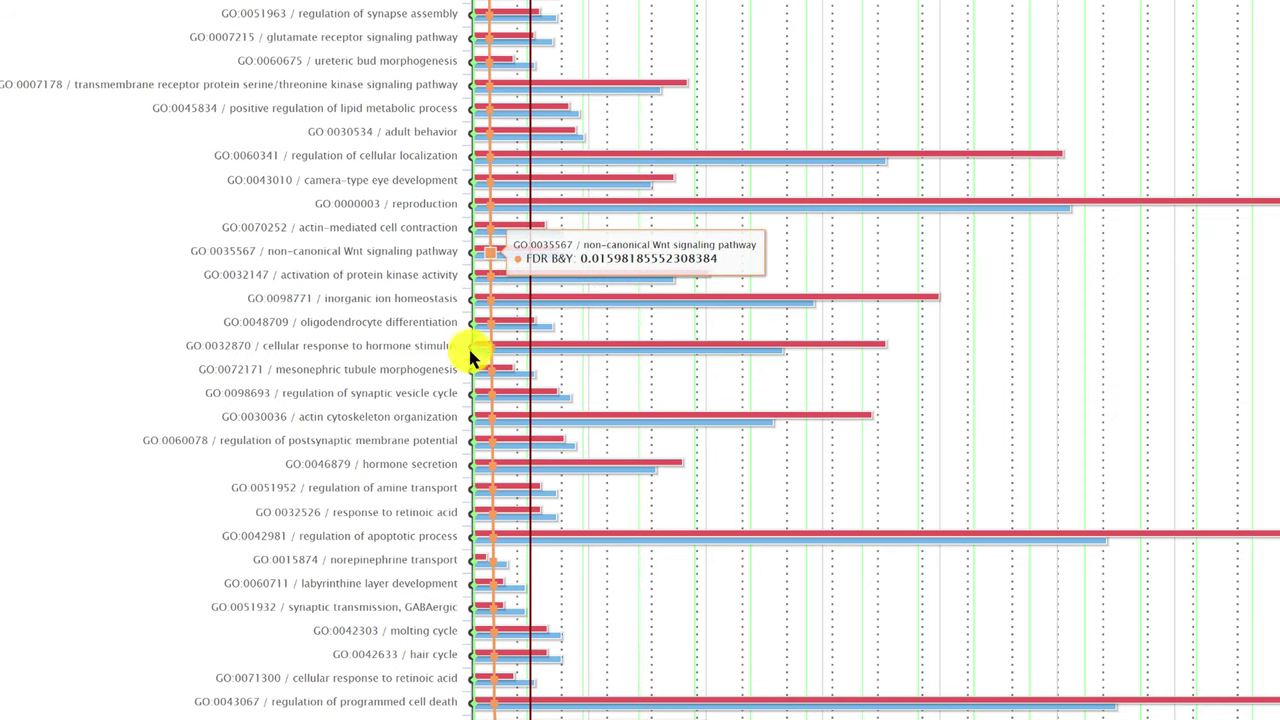
scroll(424, 547, down, 15)
scroll(424, 545, down, 10)
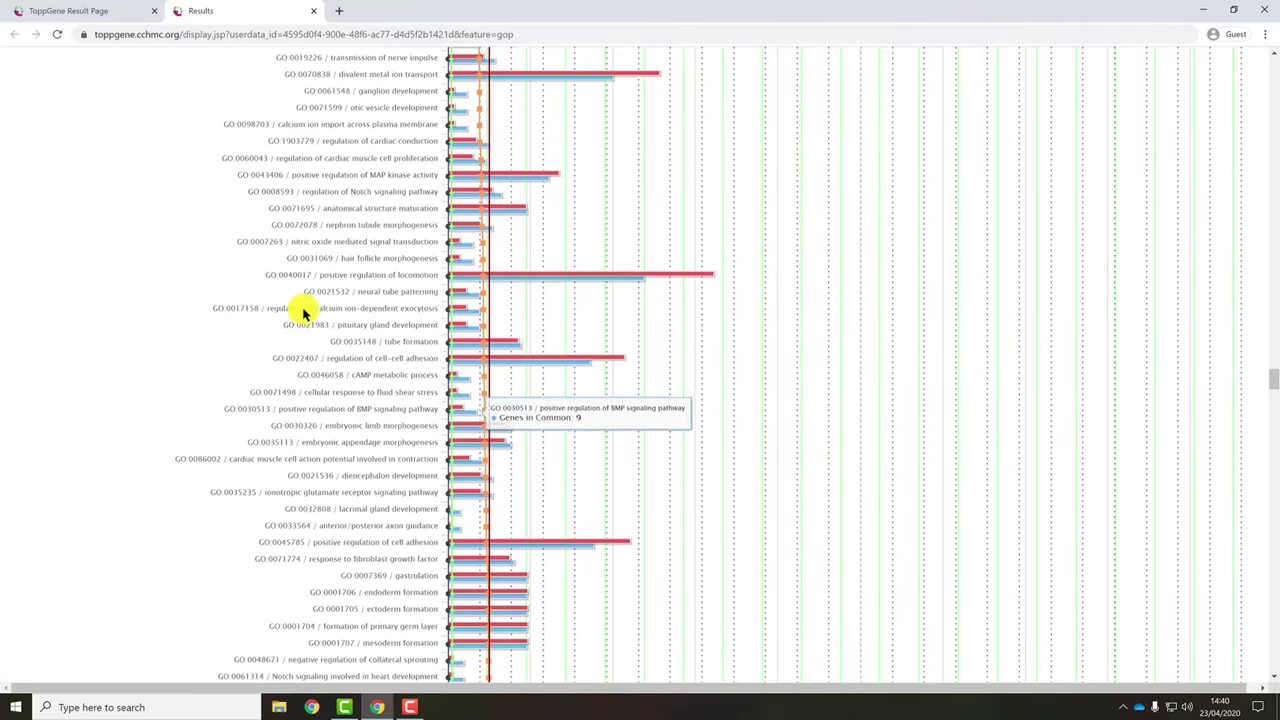
Return to the ToppGene Result Page and scroll down to the Pathway table, led by KEGG axon guidance.
click(102, 12)
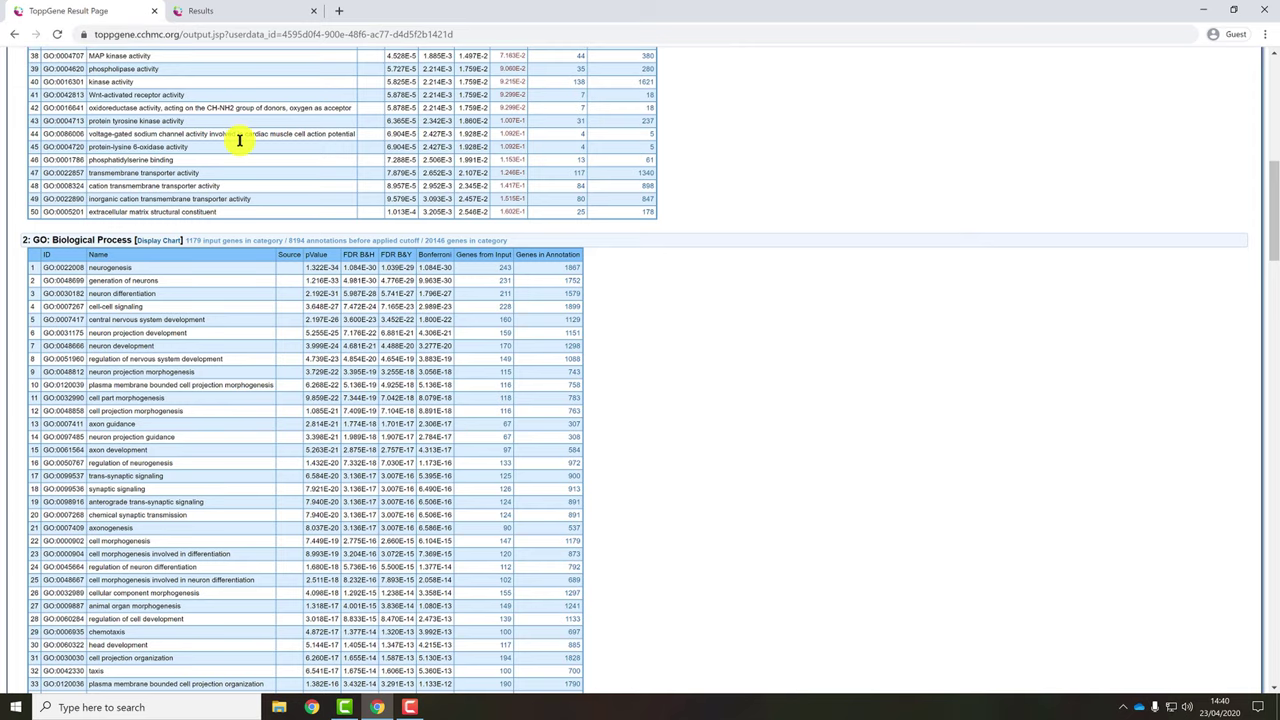
scroll(325, 340, down, 3)
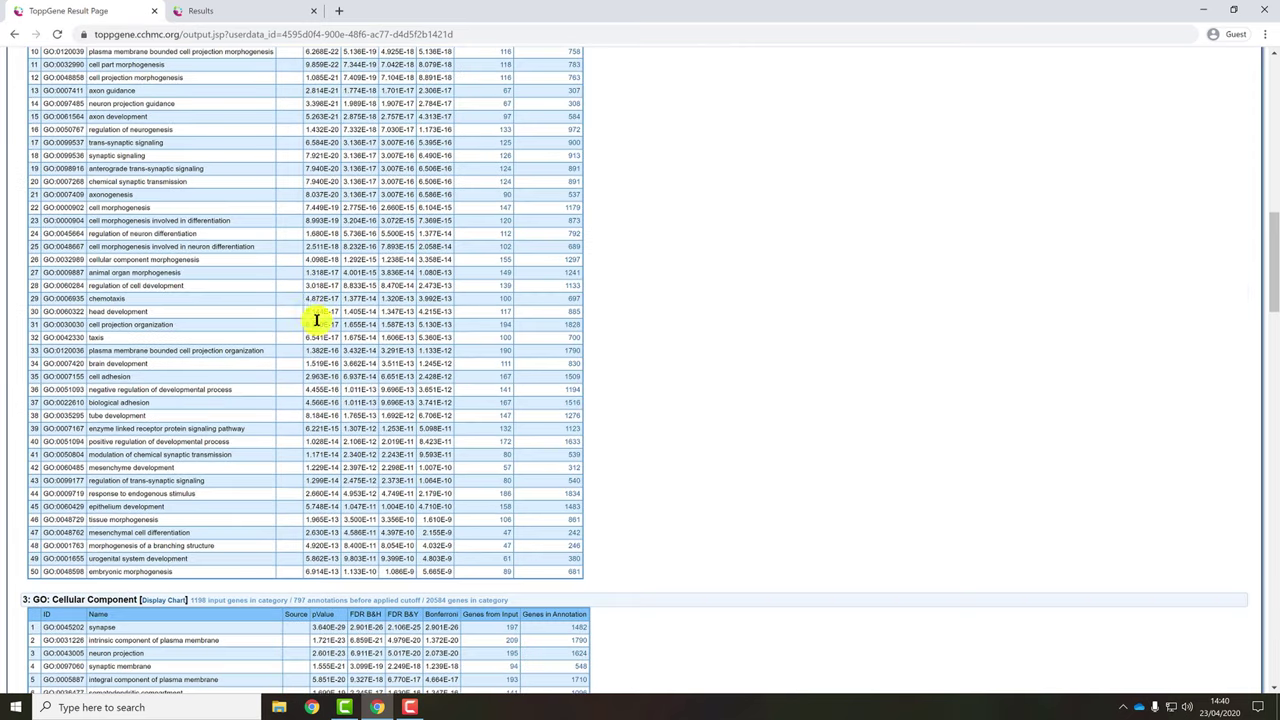
scroll(310, 311, down, 5)
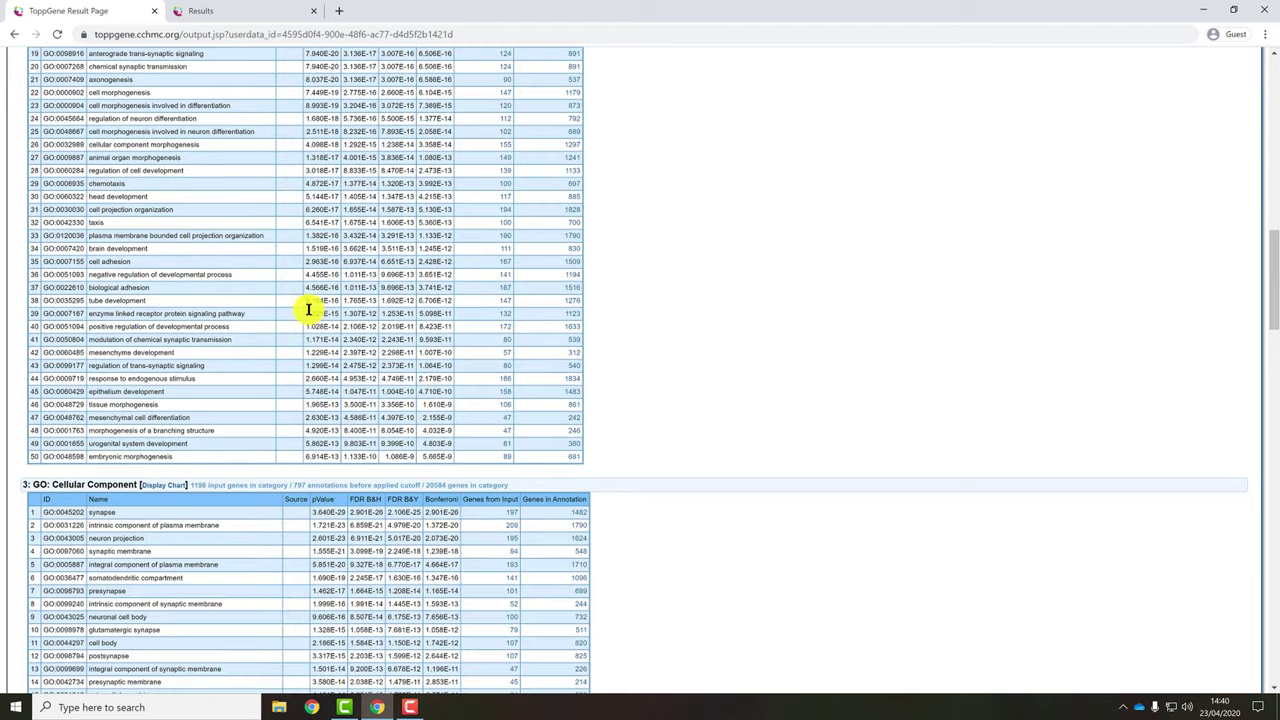
scroll(300, 307, down, 4)
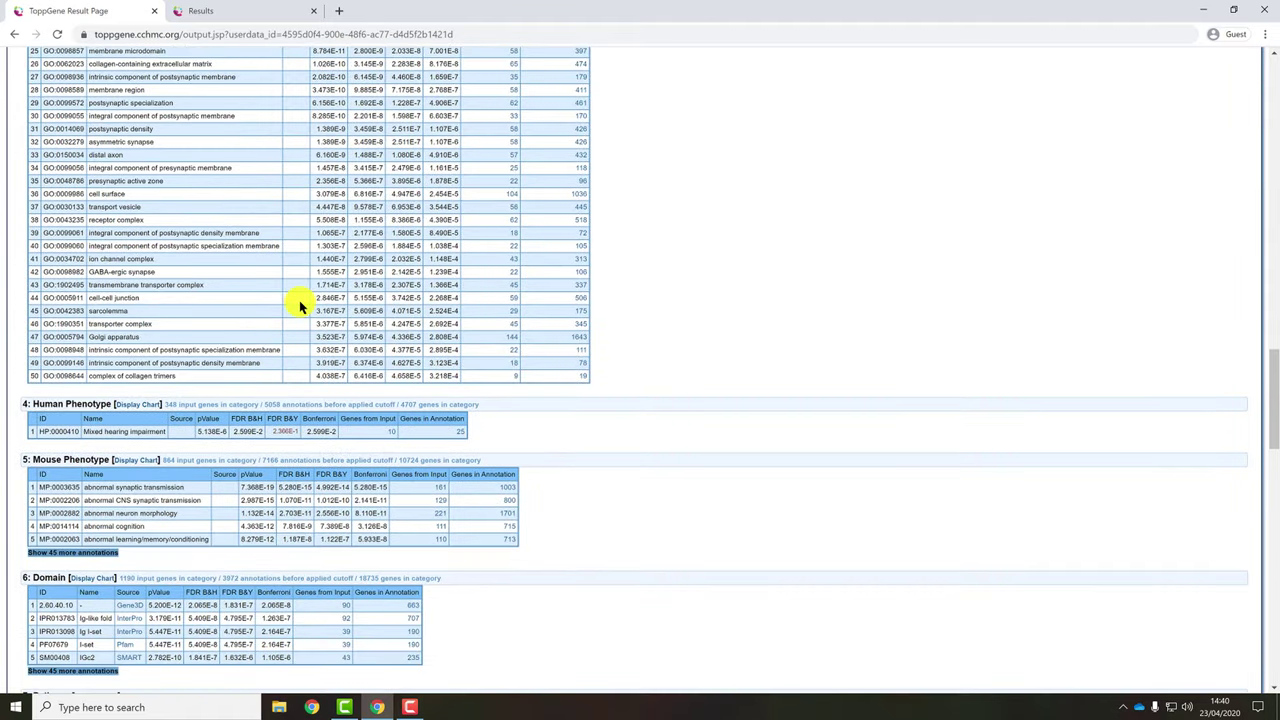
scroll(299, 300, down, 1)
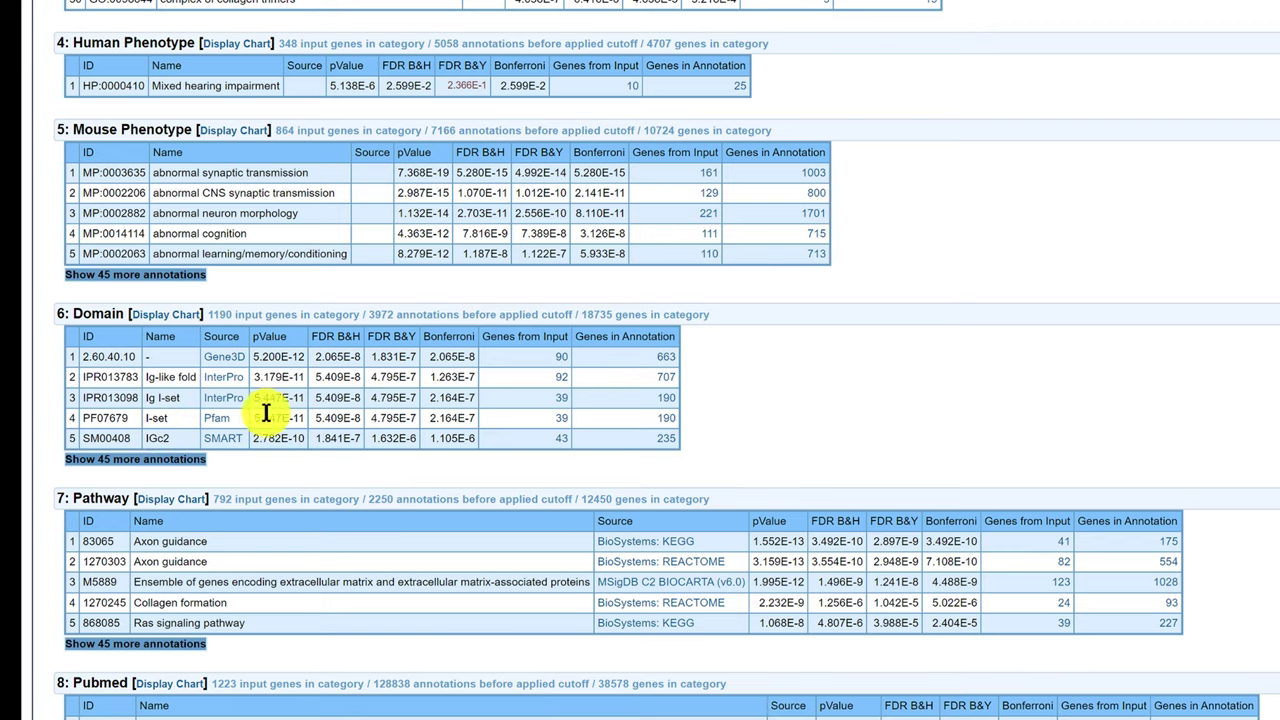
scroll(366, 386, down, 3)
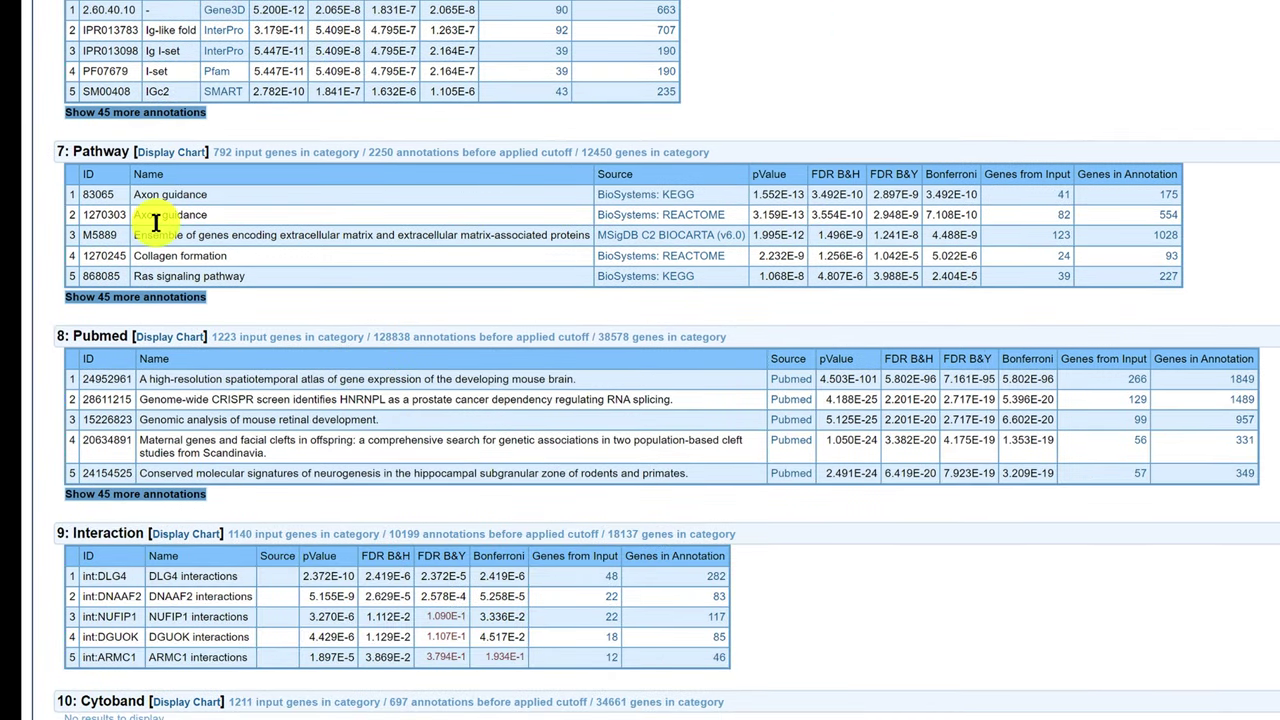
click(147, 299)
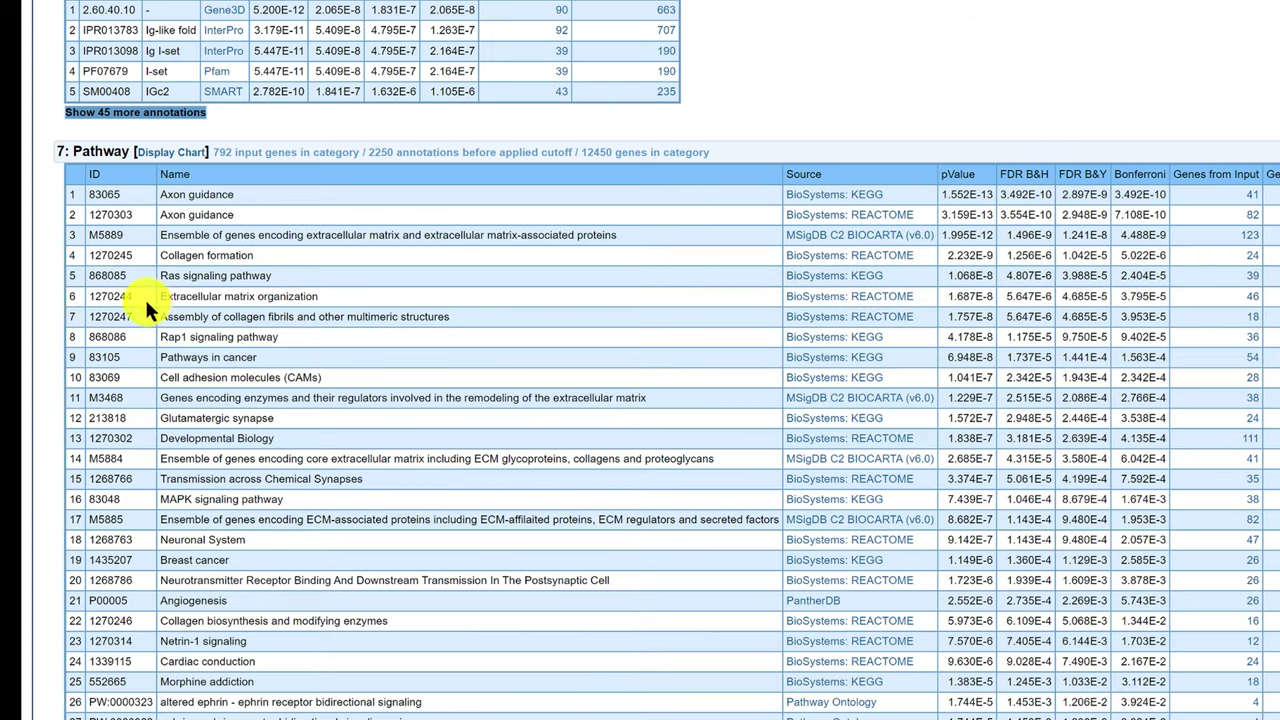
triple_click(805, 339)
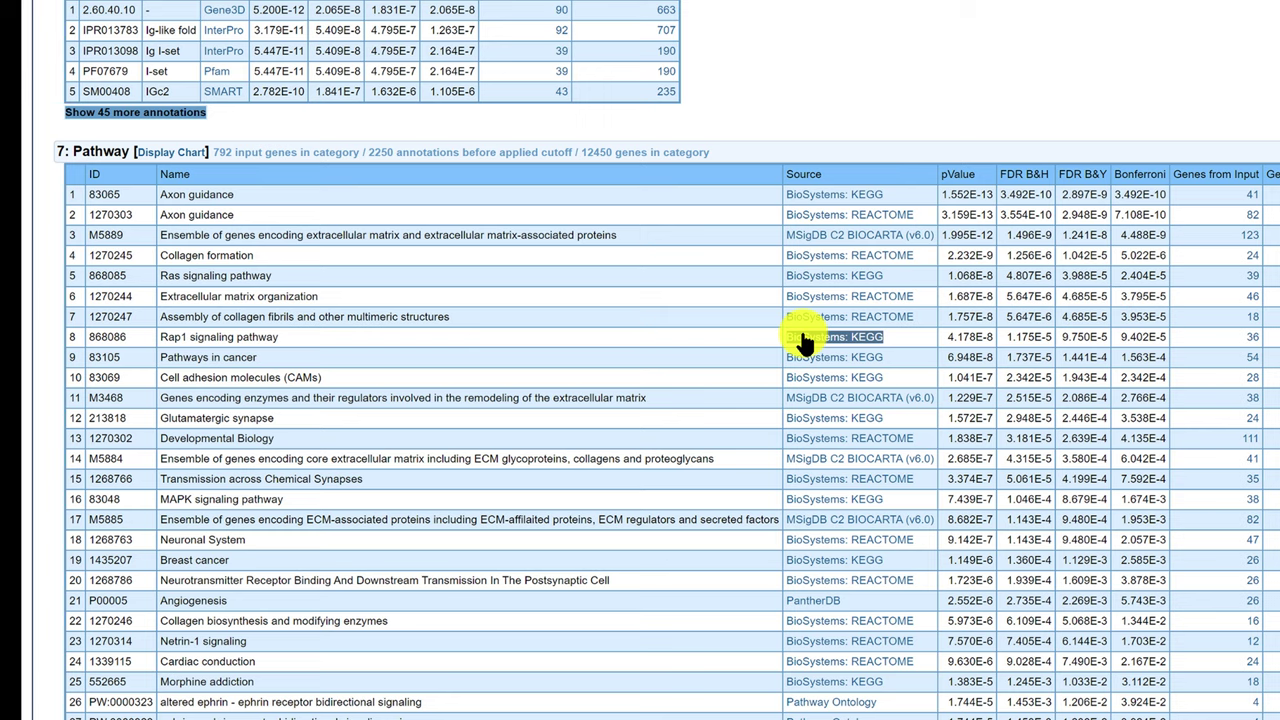
triple_click(857, 210)
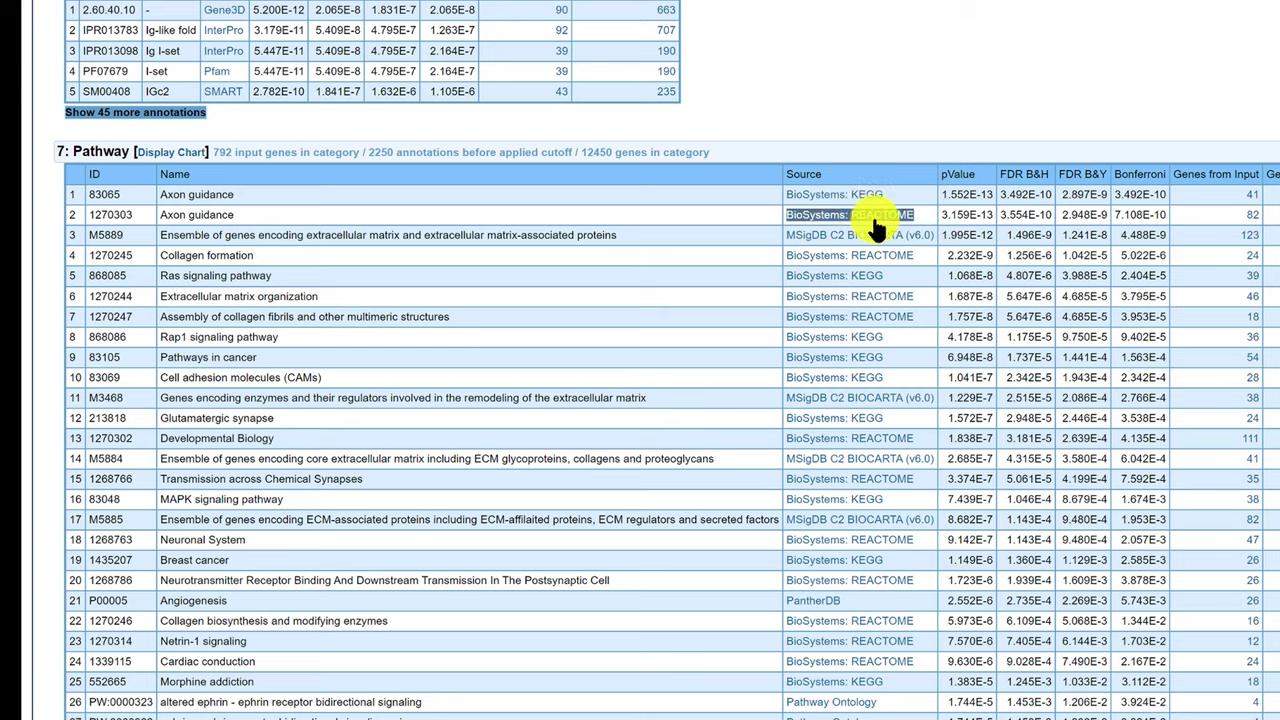
triple_click(876, 237)
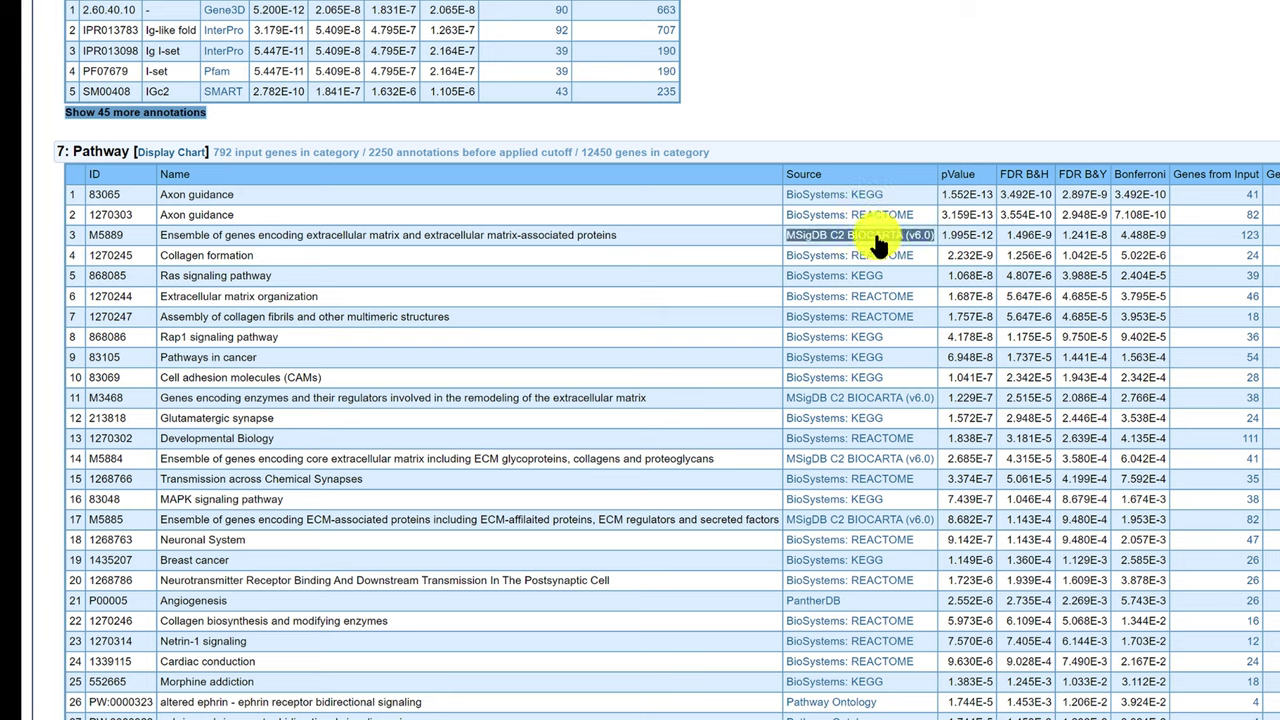
click(820, 232)
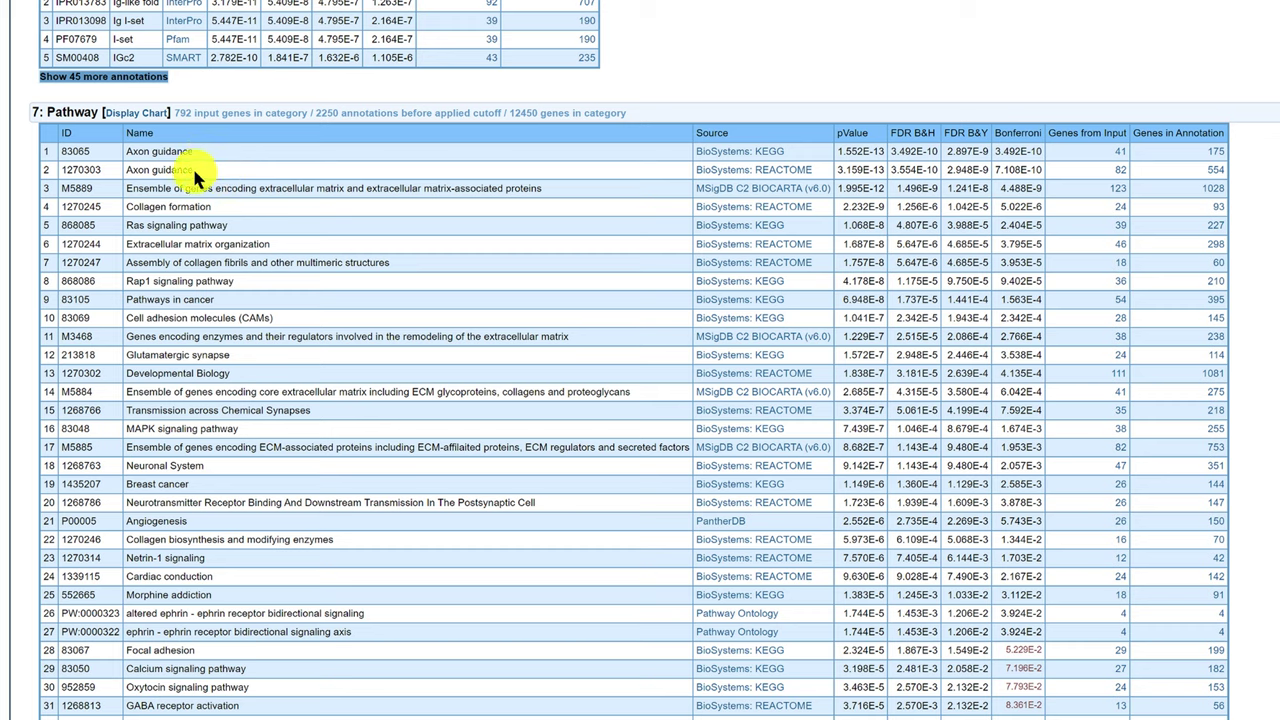
drag(746, 142, 778, 152)
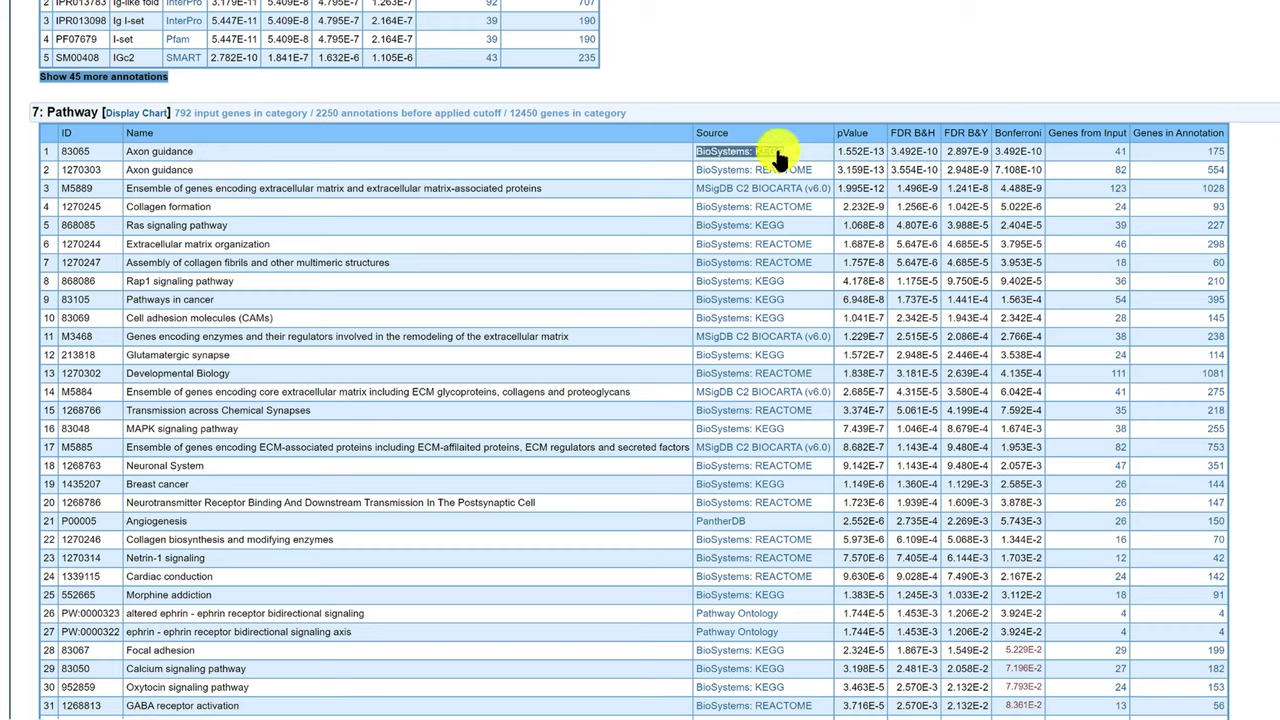
click(770, 173)
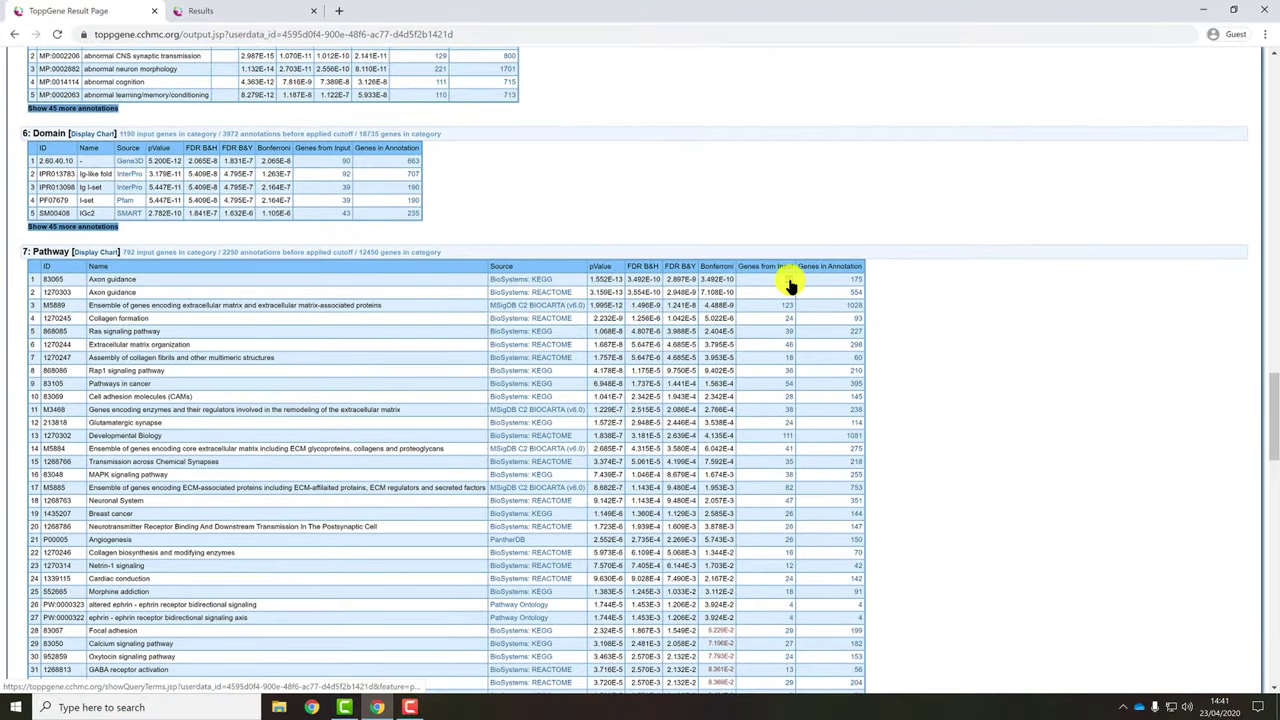
right_click(790, 285)
click(789, 284)
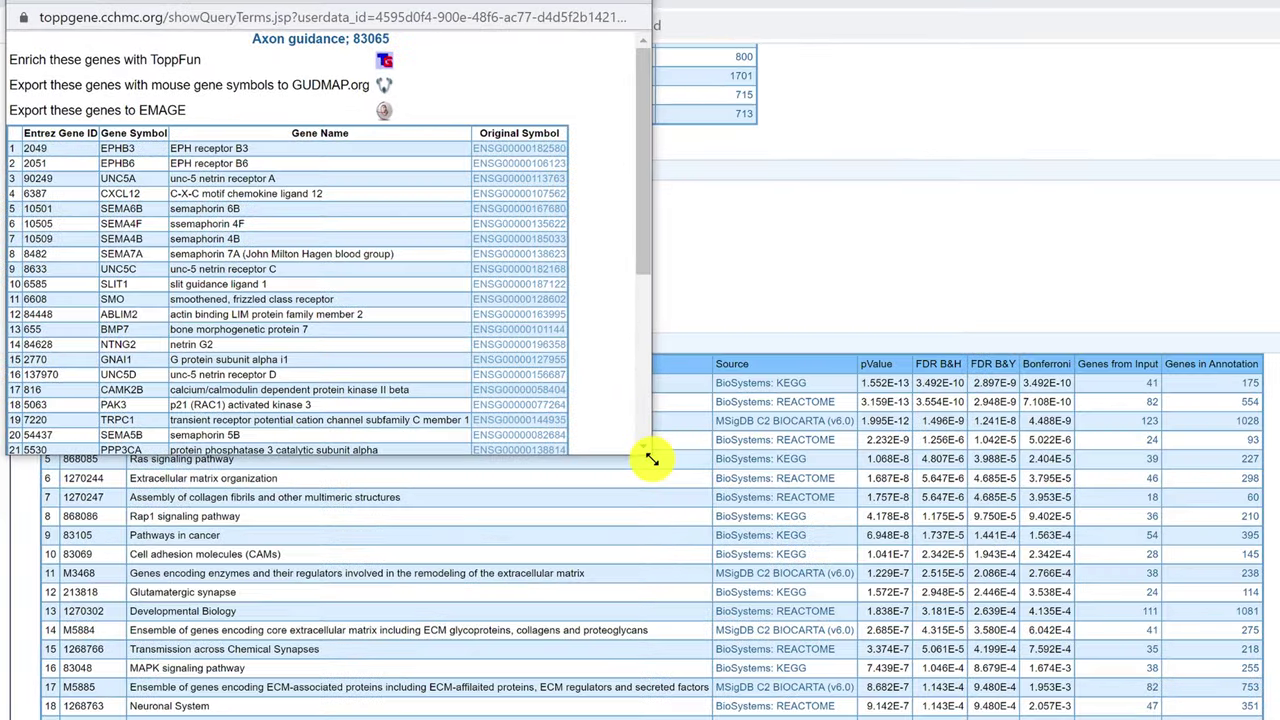
drag(651, 459, 892, 715)
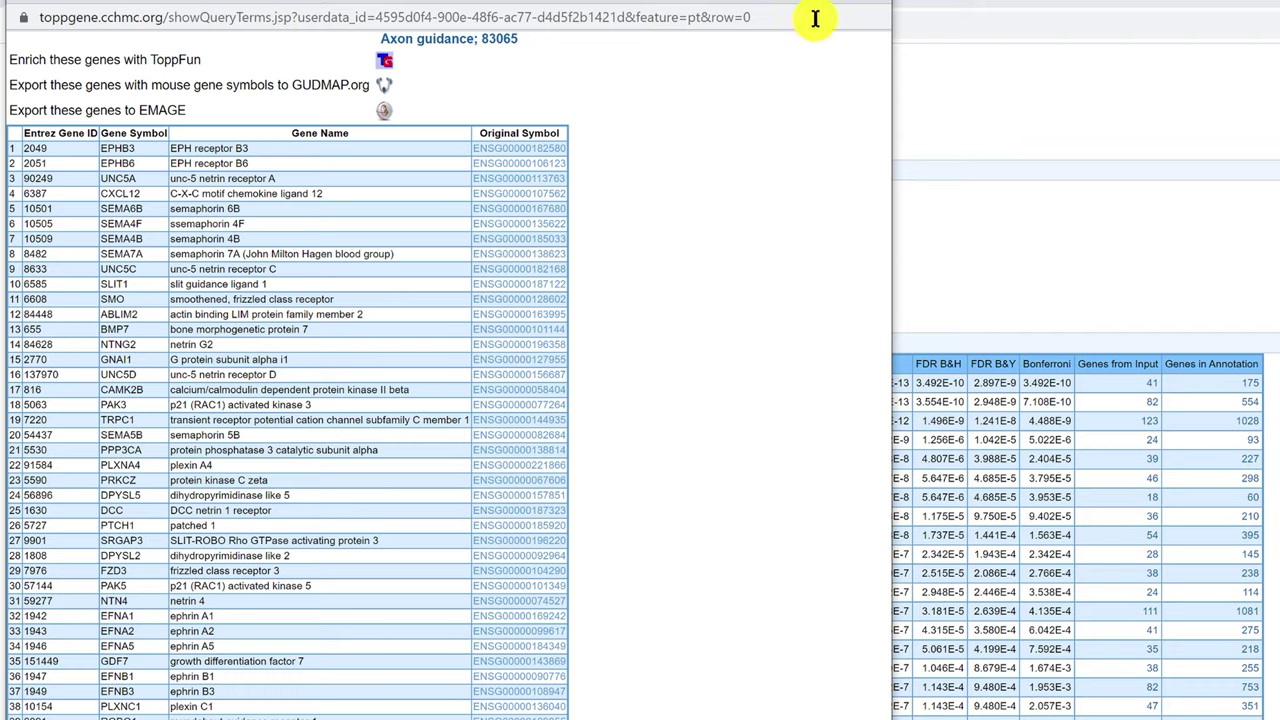
click(1050, 180)
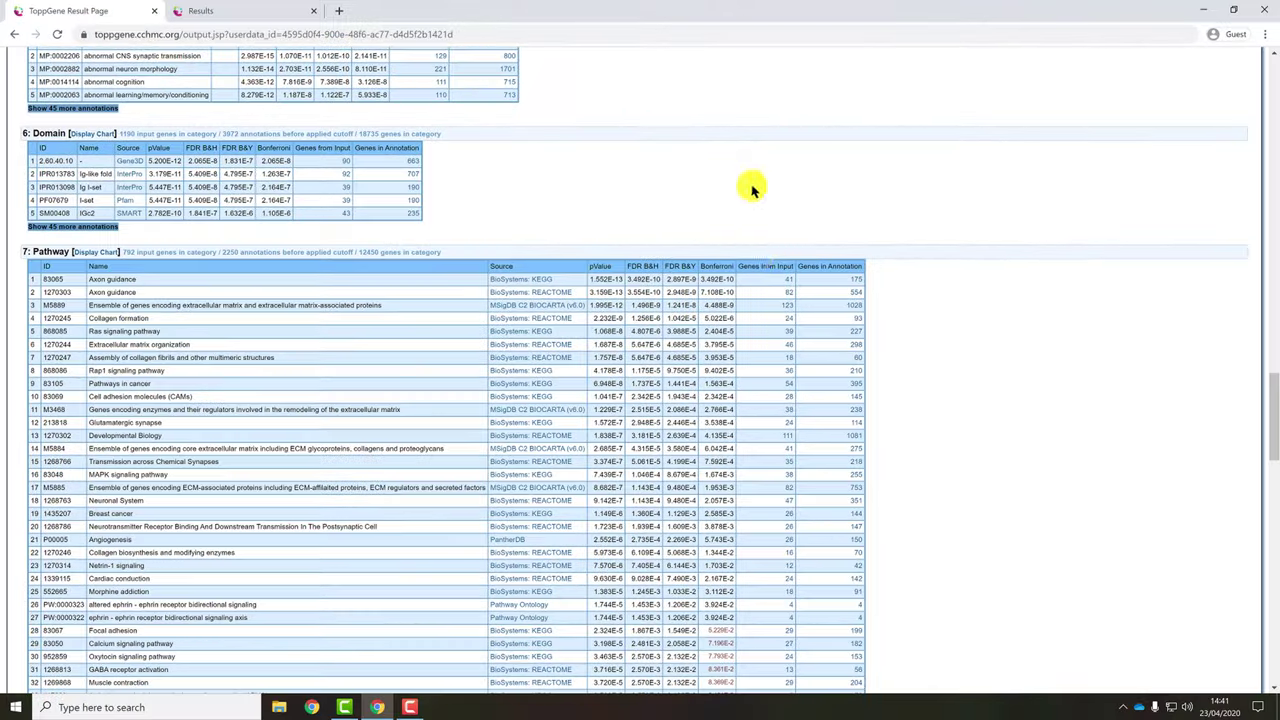
triple_click(644, 511)
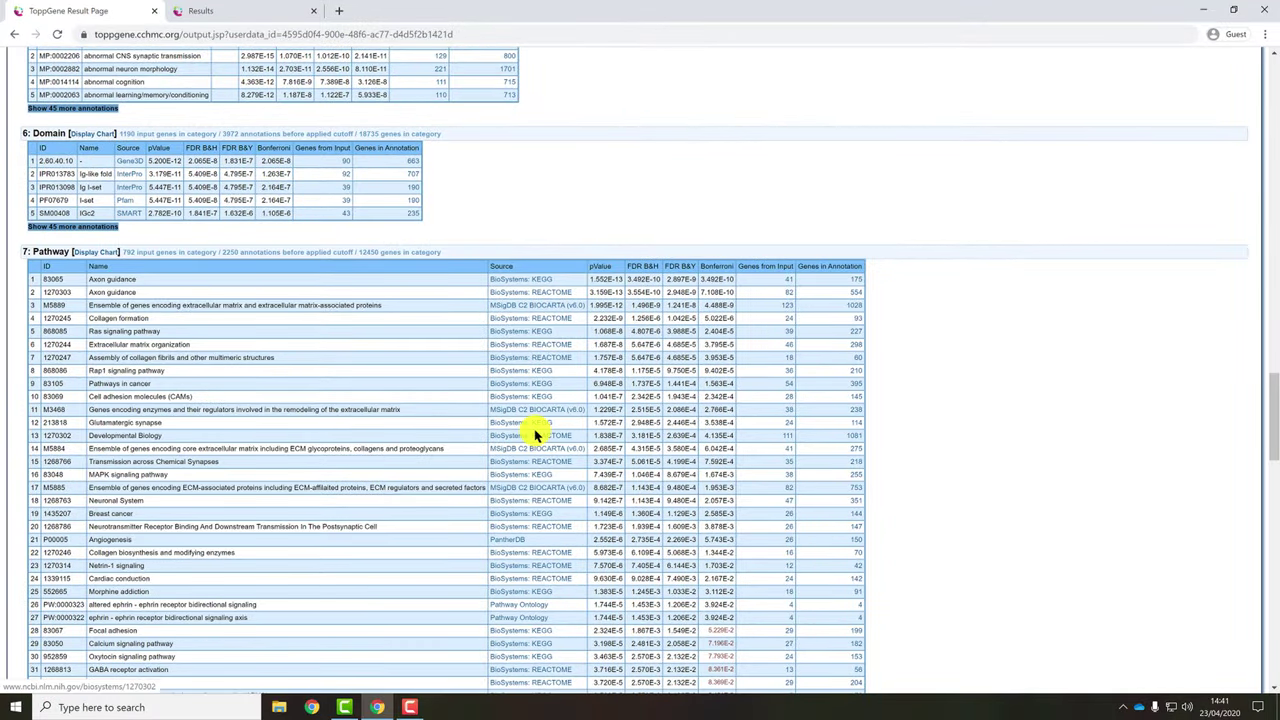
triple_click(535, 423)
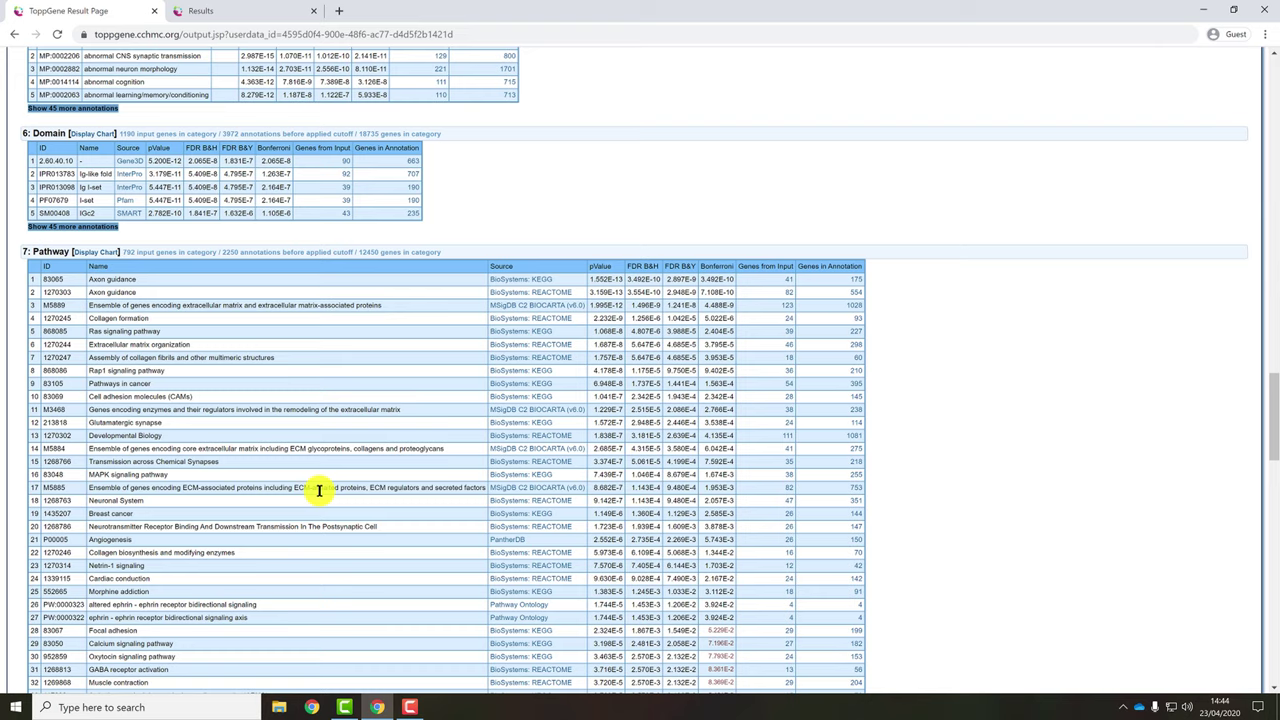
scroll(437, 294, up, 15)
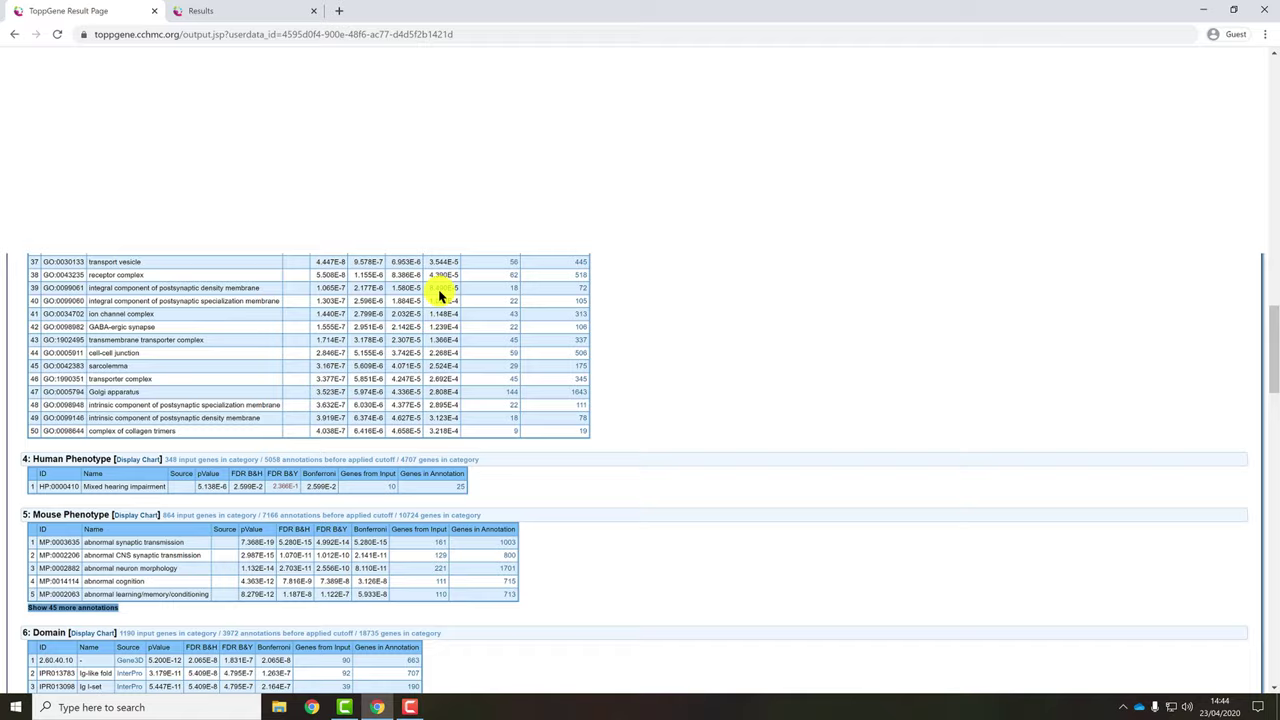
scroll(157, 214, up, 8)
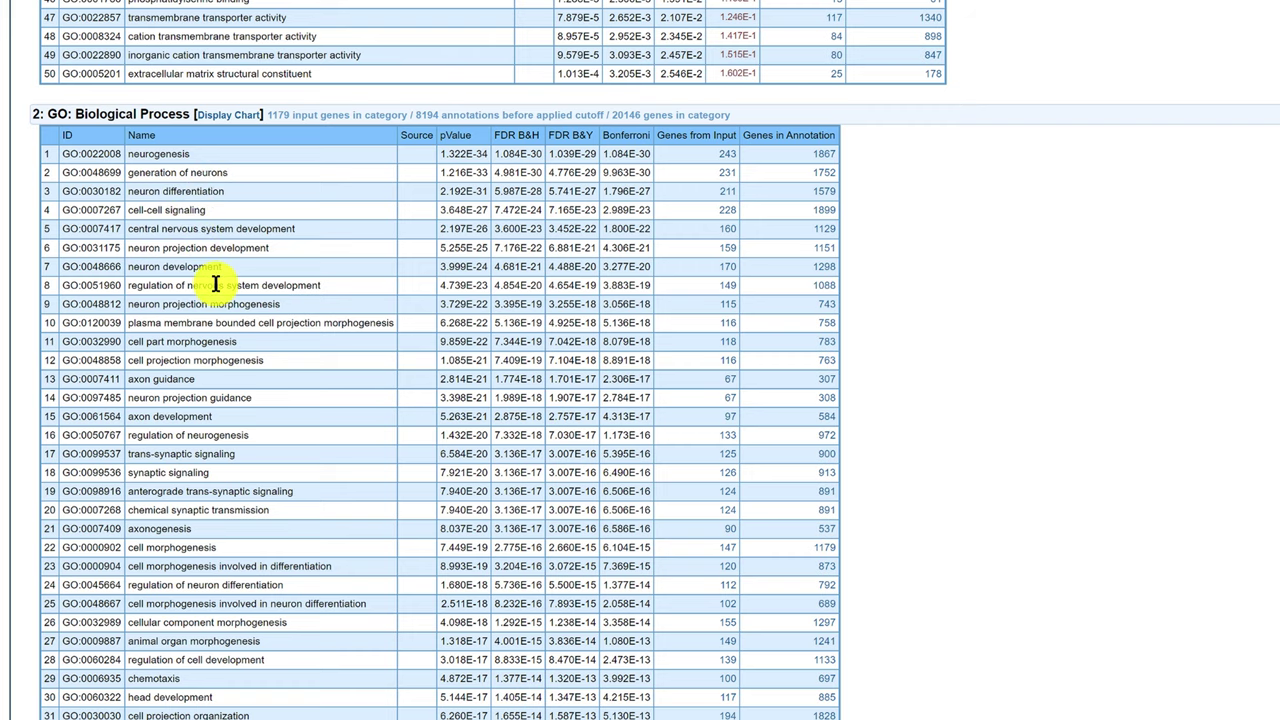
scroll(235, 300, down, 10)
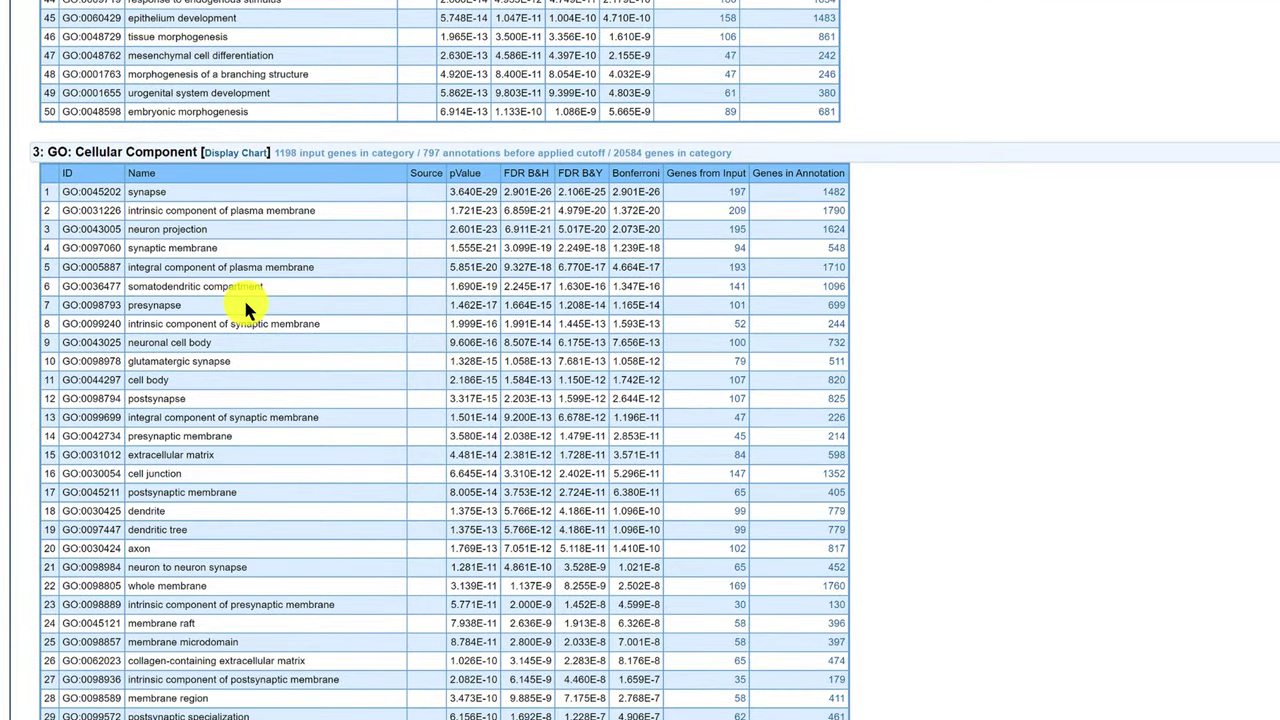
scroll(247, 293, down, 10)
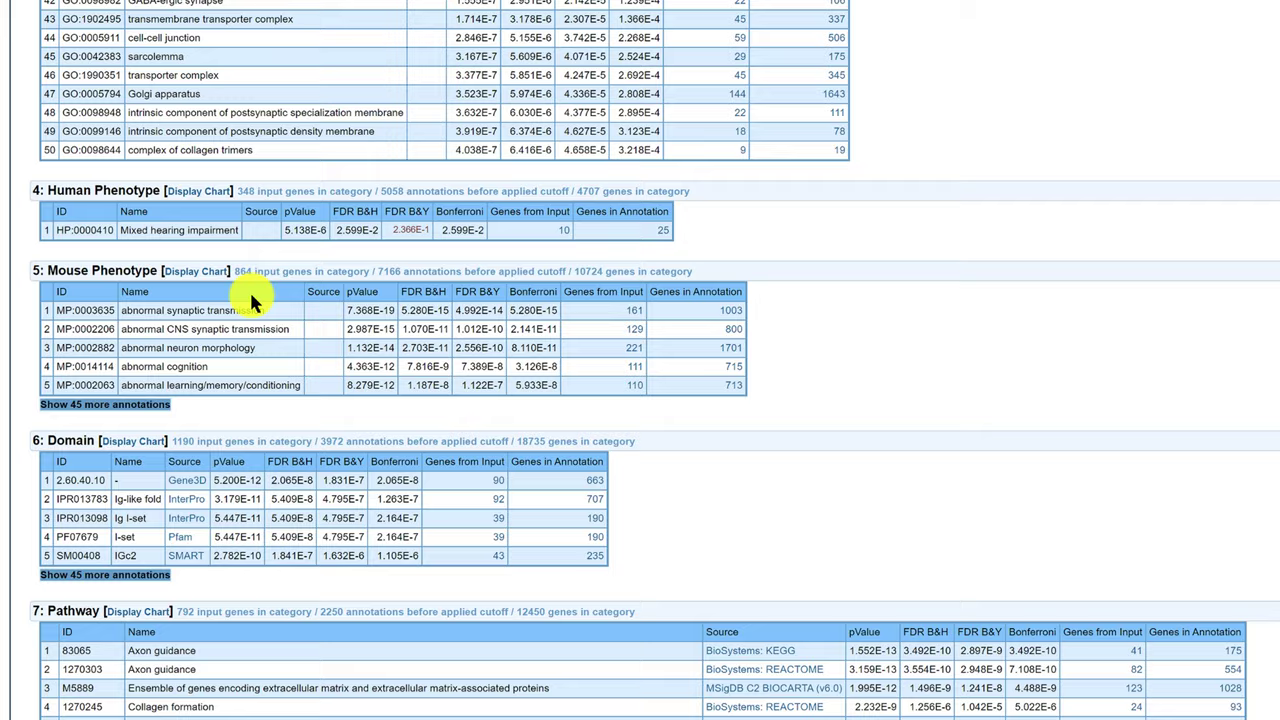
scroll(252, 300, down, 3)
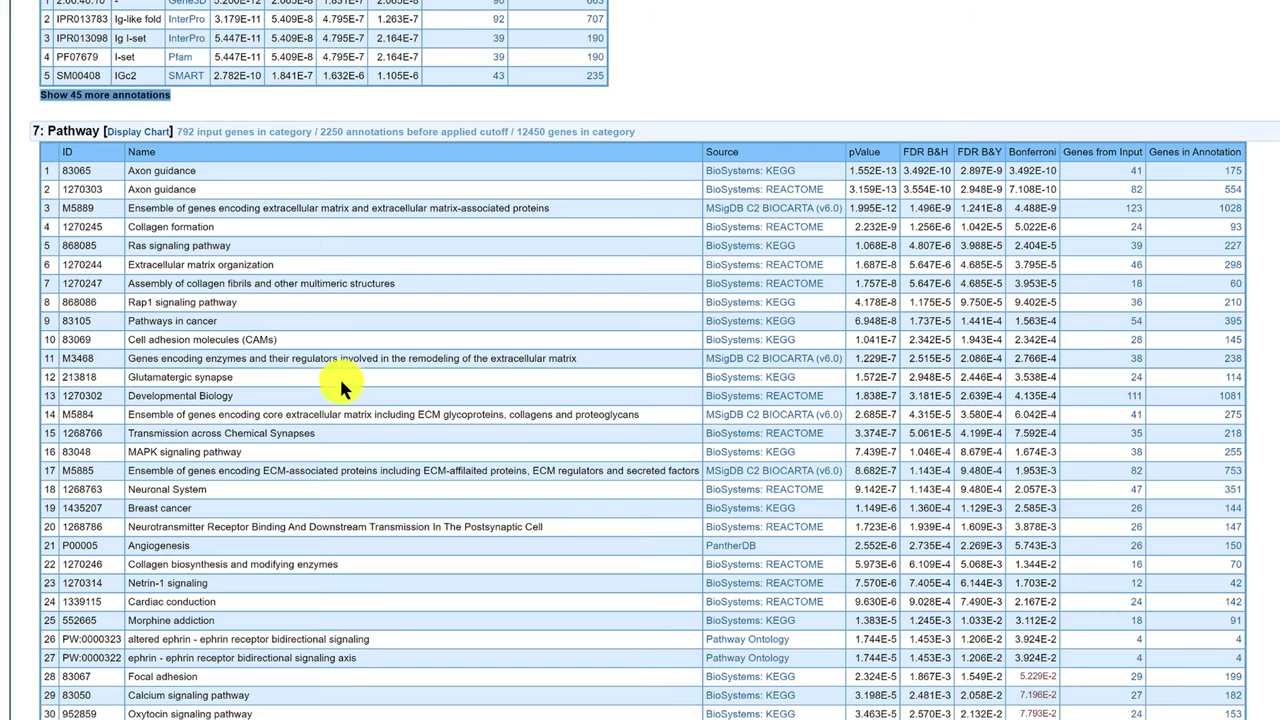
scroll(345, 374, down, 10)
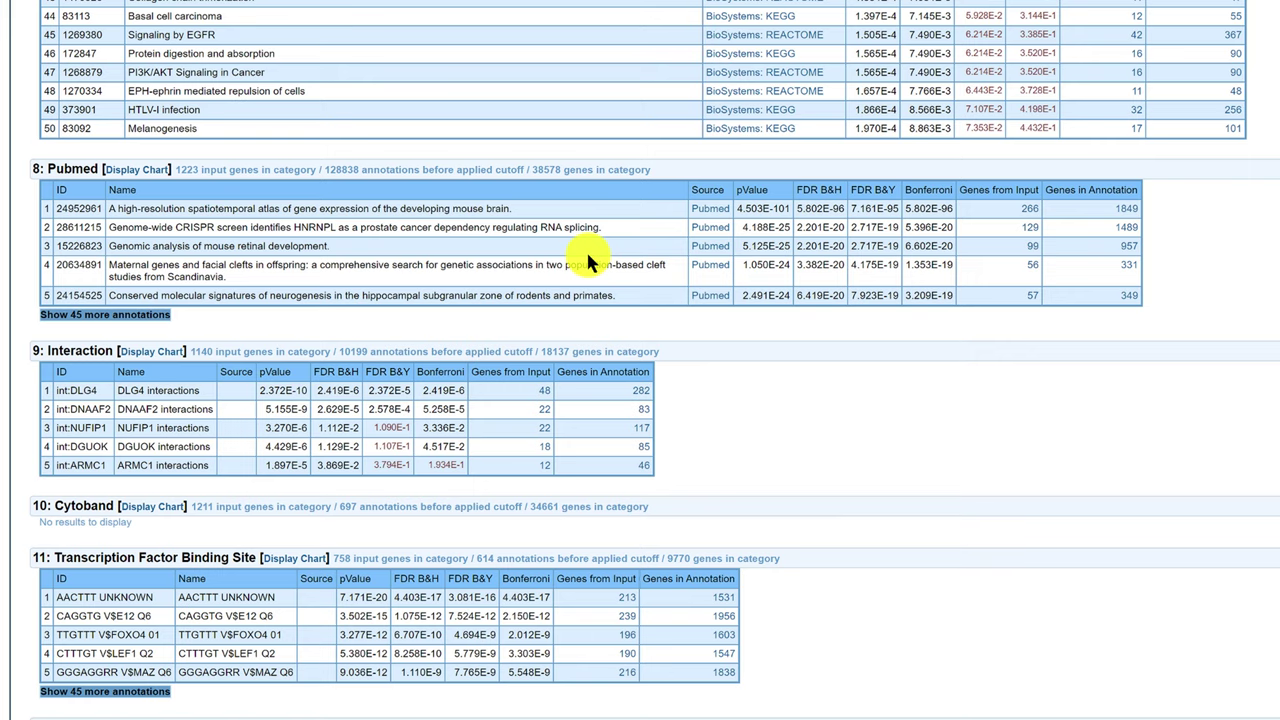
scroll(523, 323, down, 3)
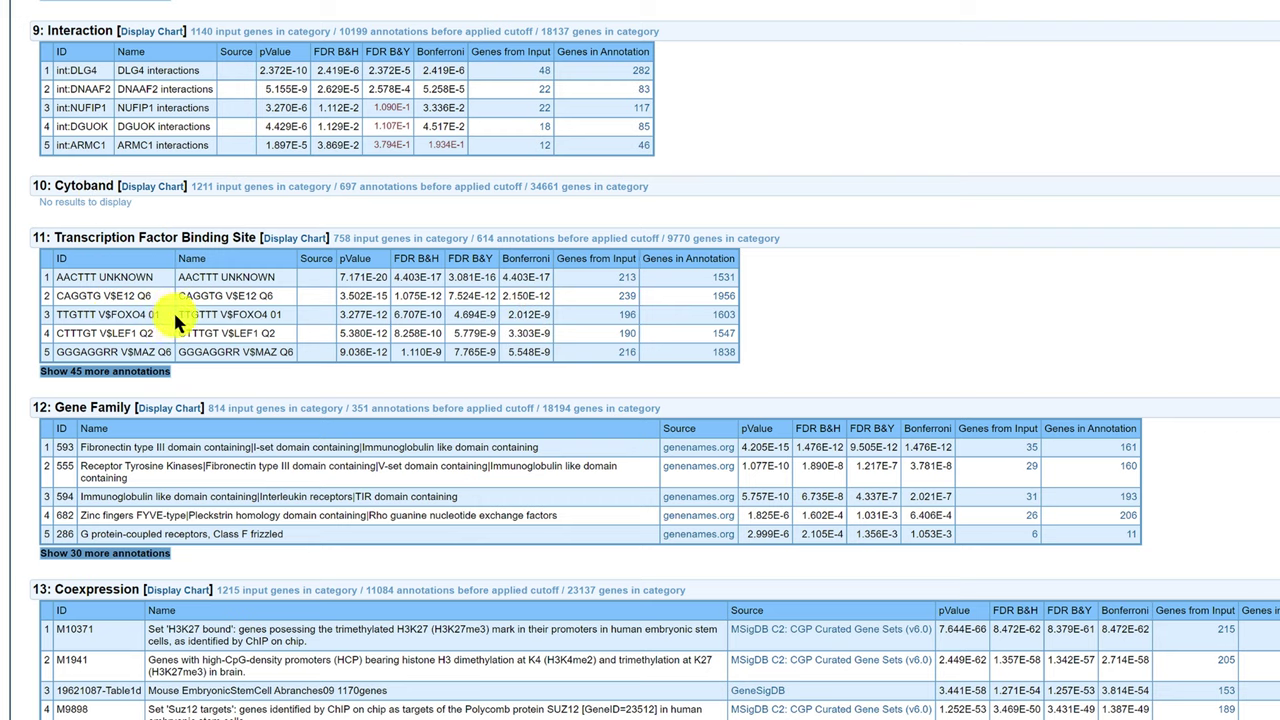
scroll(209, 322, down, 3)
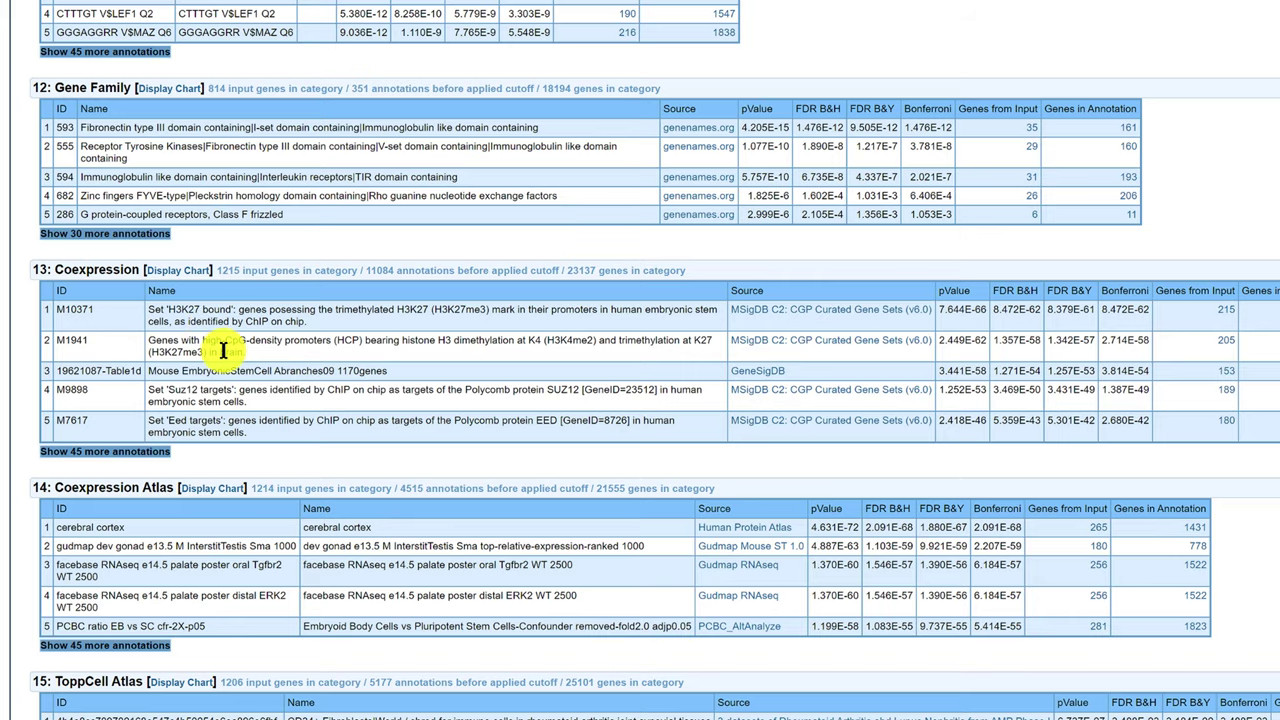
scroll(222, 348, down, 5)
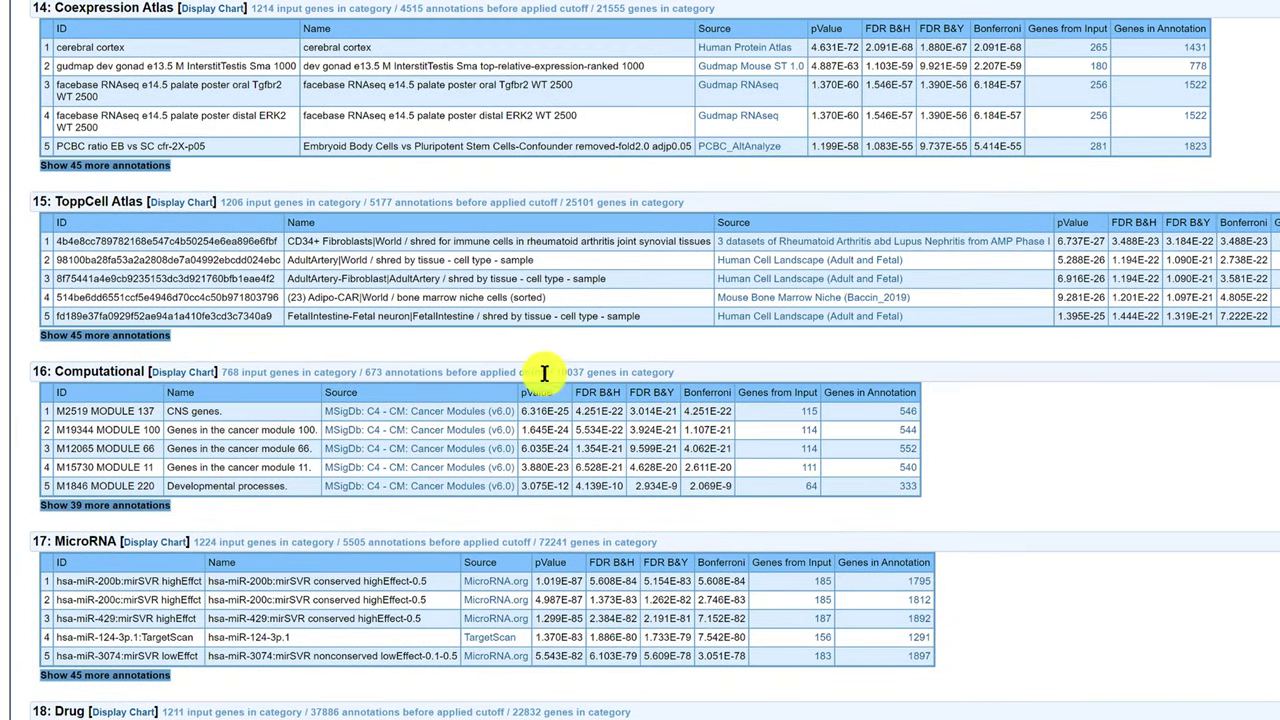
scroll(650, 390, down, 3)
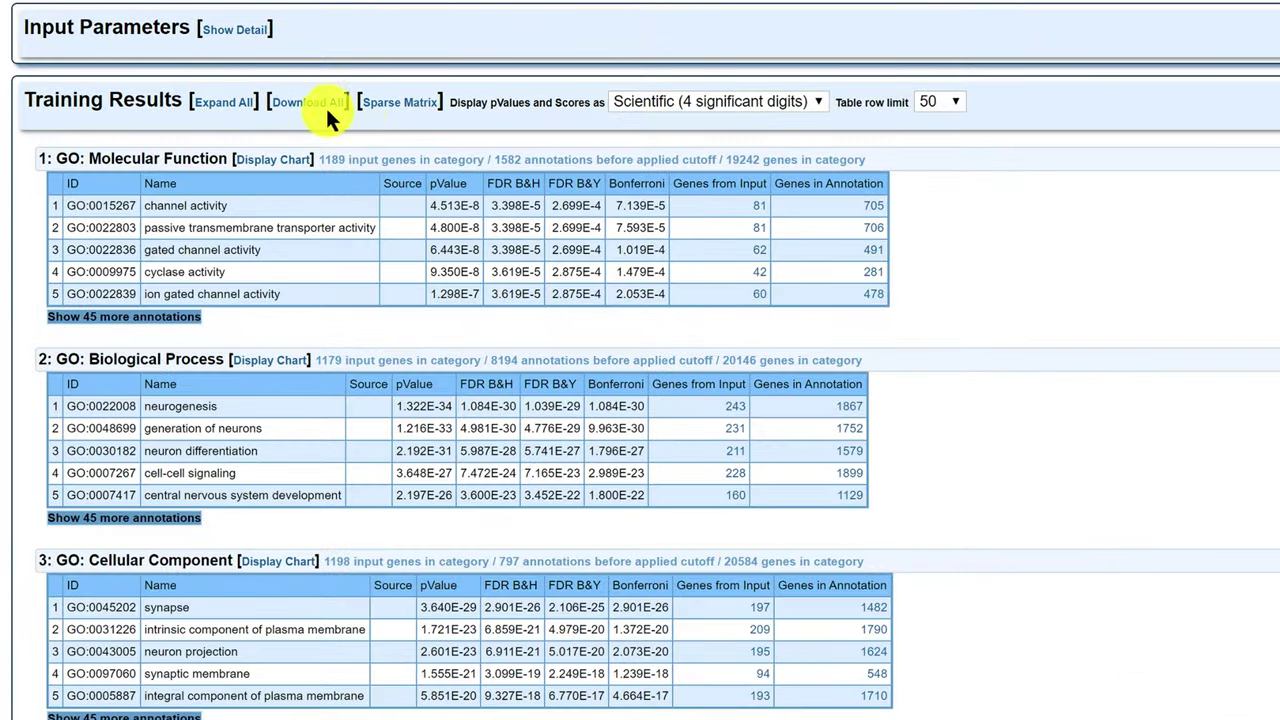
Download every category's results as a .txt file and open it in Excel, showing GO Molecular Function terms.
click(308, 103)
double_click(759, 651)
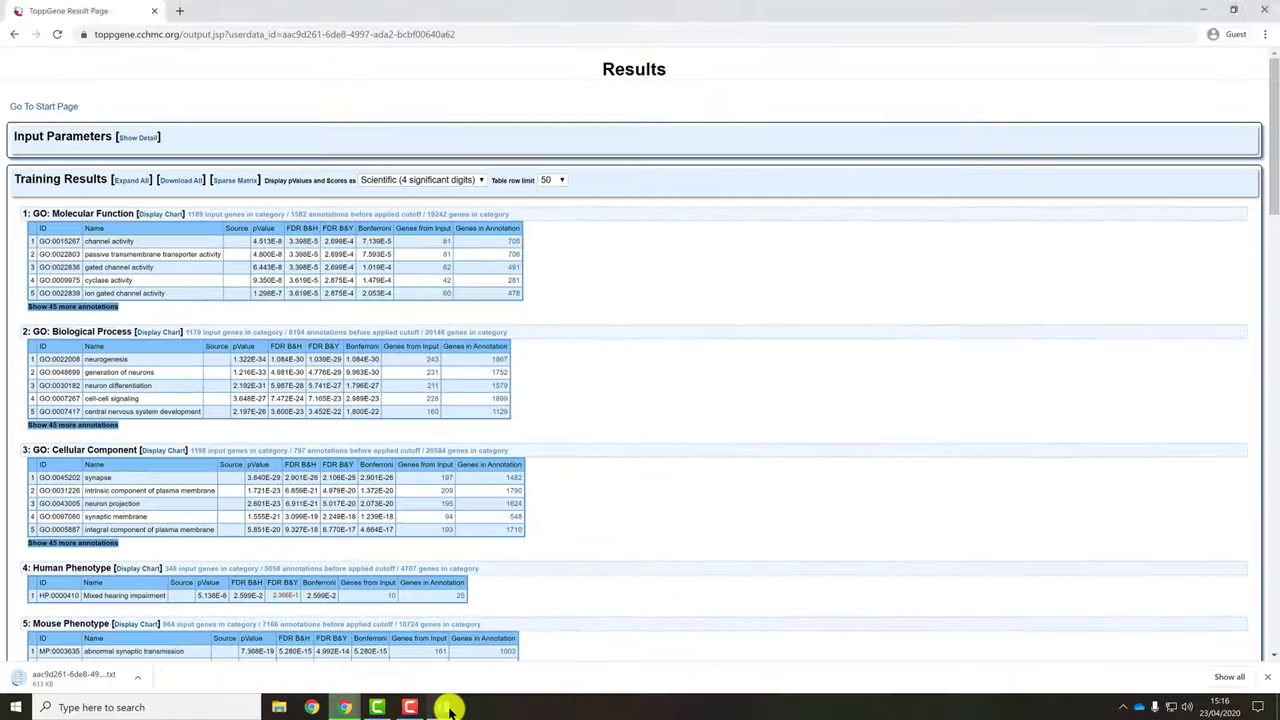
click(441, 707)
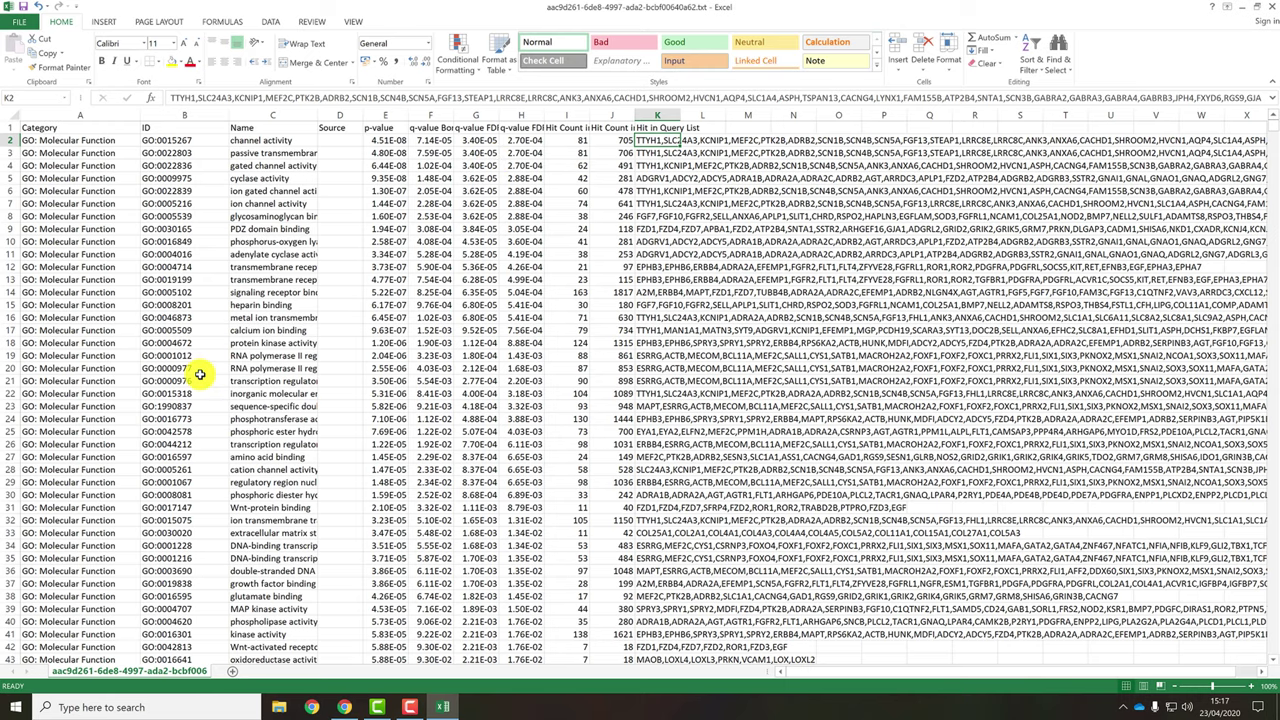
scroll(203, 368, down, 2)
scroll(211, 372, down, 20)
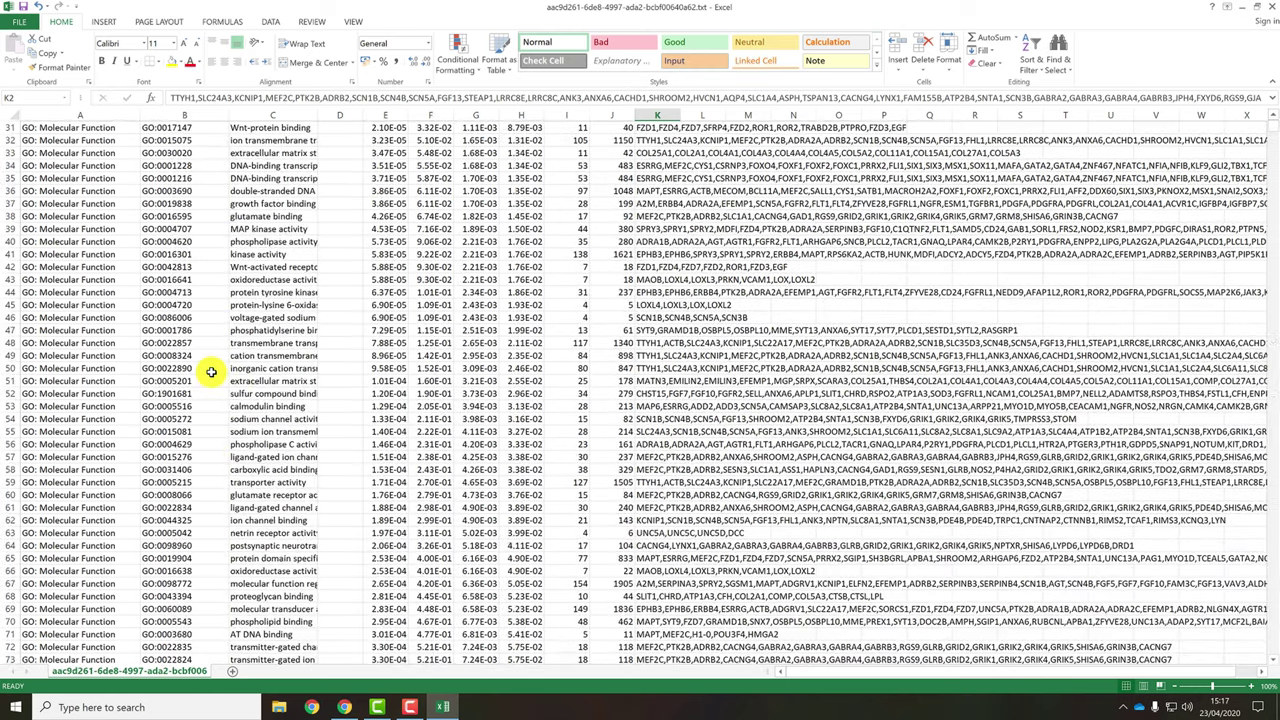
scroll(221, 389, down, 20)
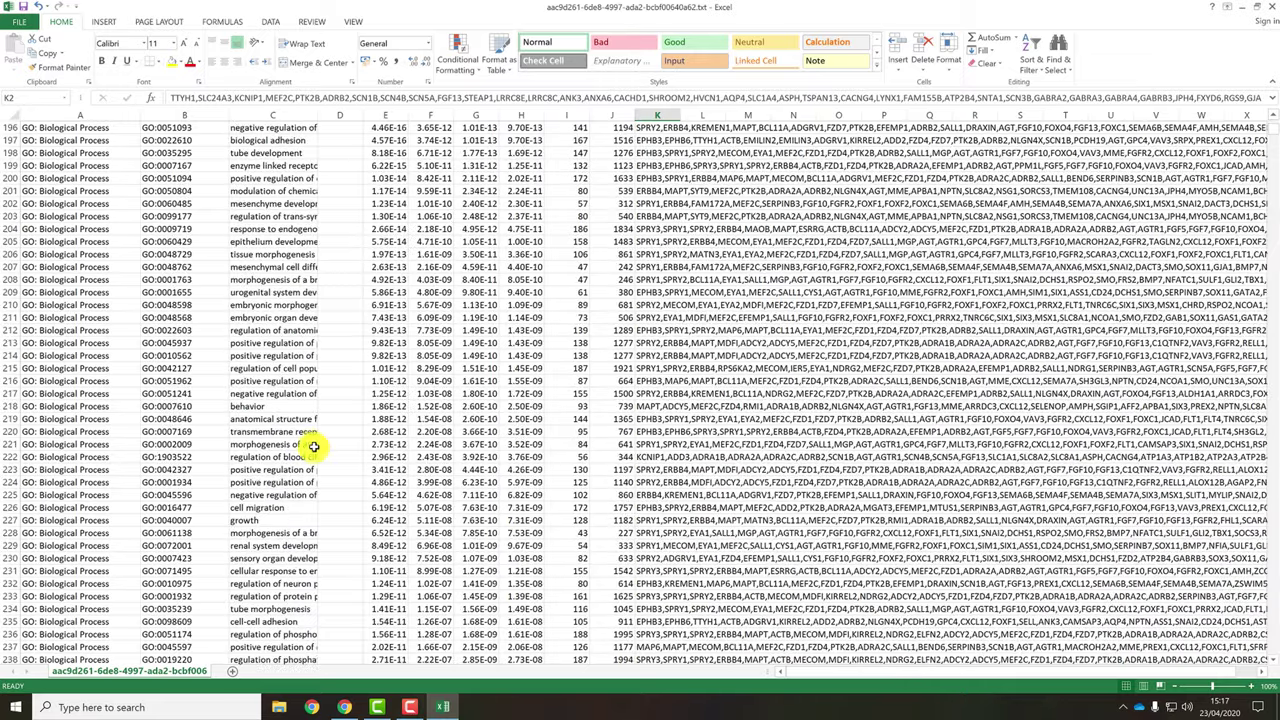